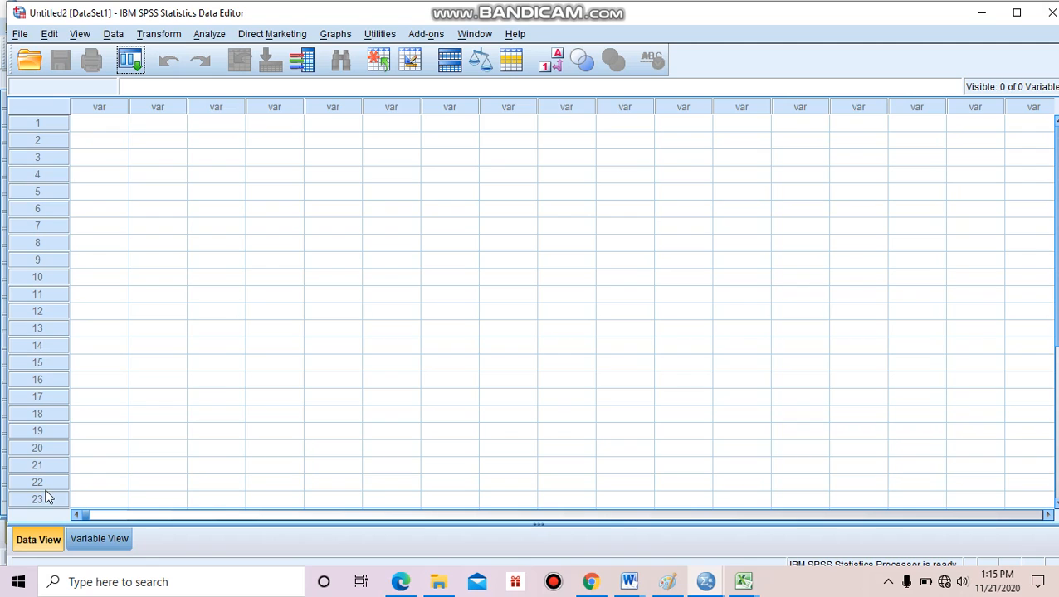
Step: Enter the values 1, 3, 5, 6, 7, 5, 4, 3, 4 and 3 in rows 1 to 10 of the first data column
click(114, 541)
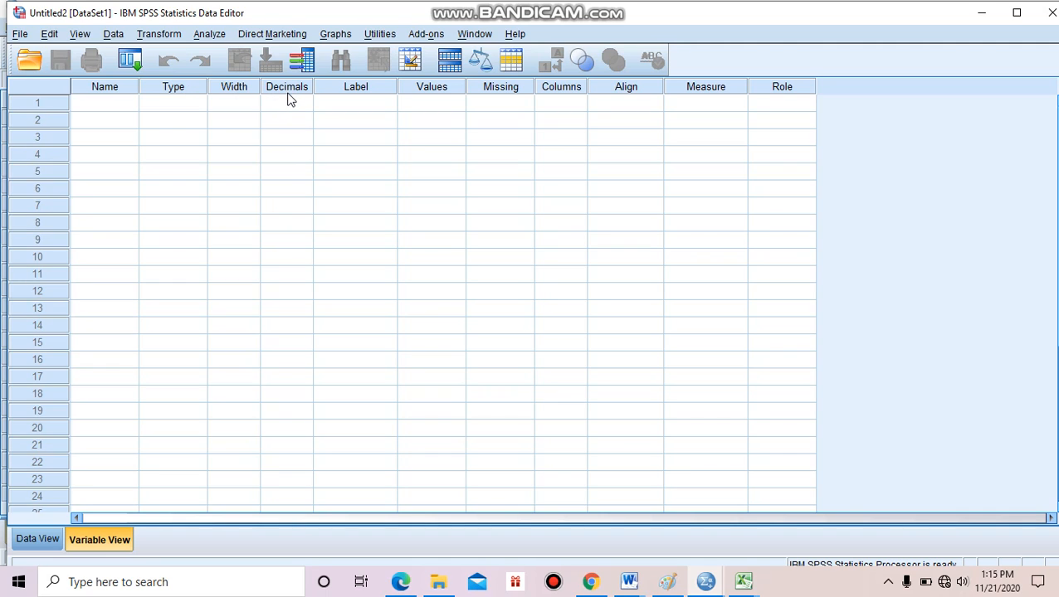
click(38, 540)
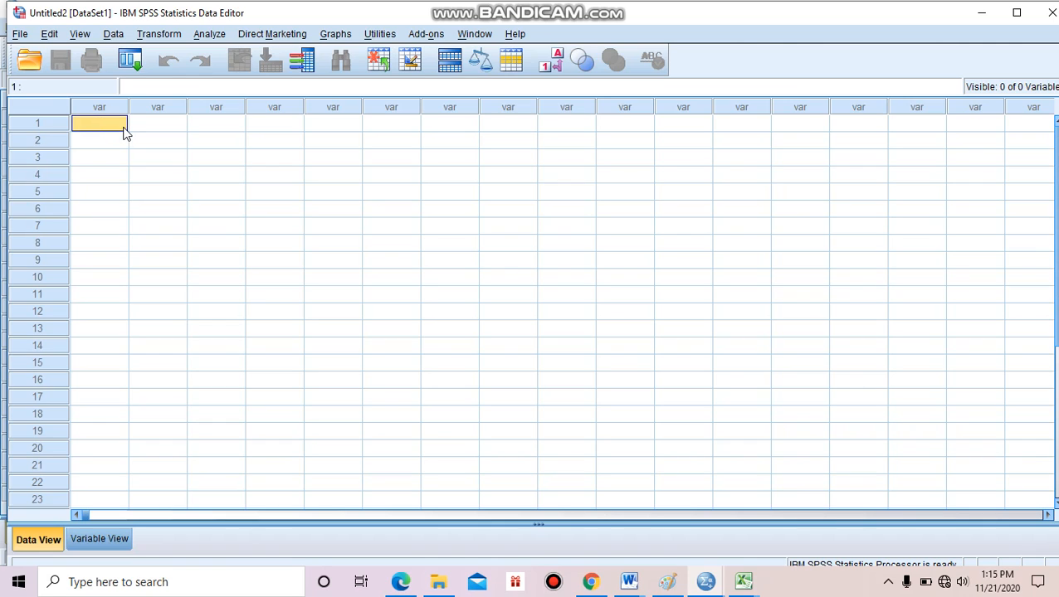
text(1)
click(124, 141)
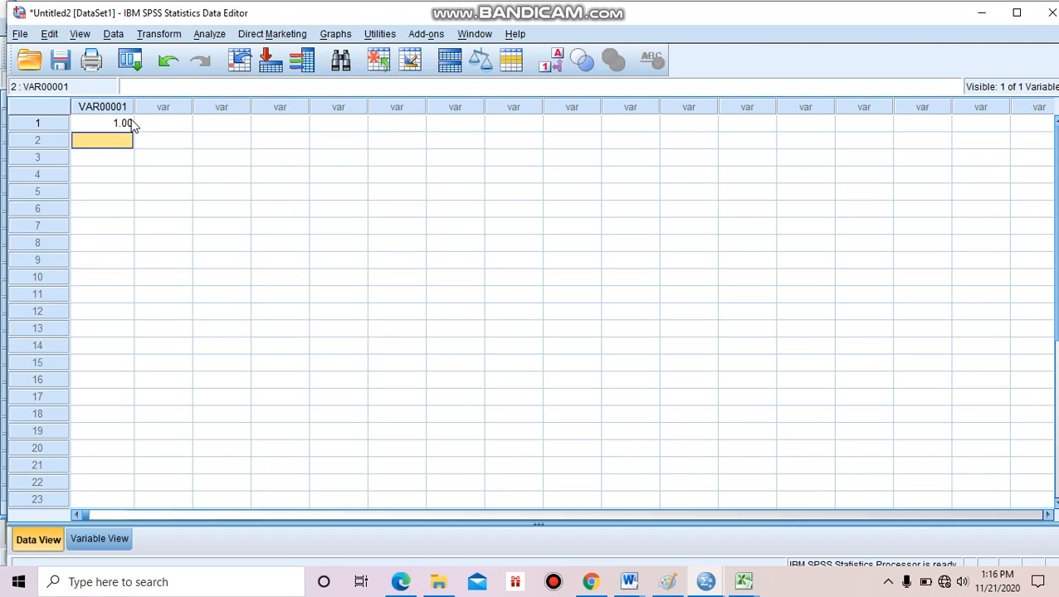
text(3)
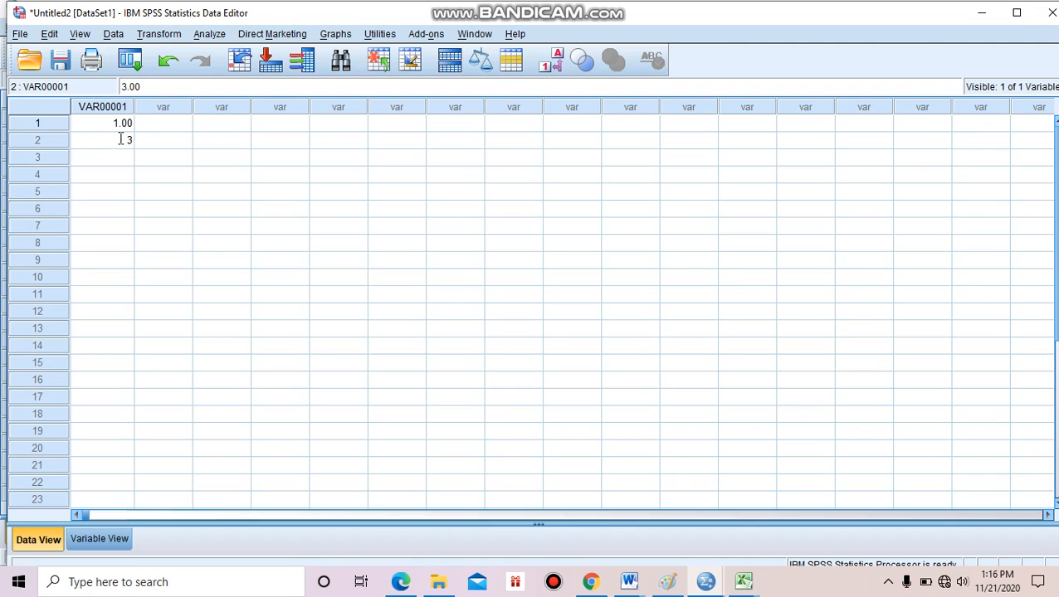
key(Return)
text(5)
key(Return)
text(6)
key(Return)
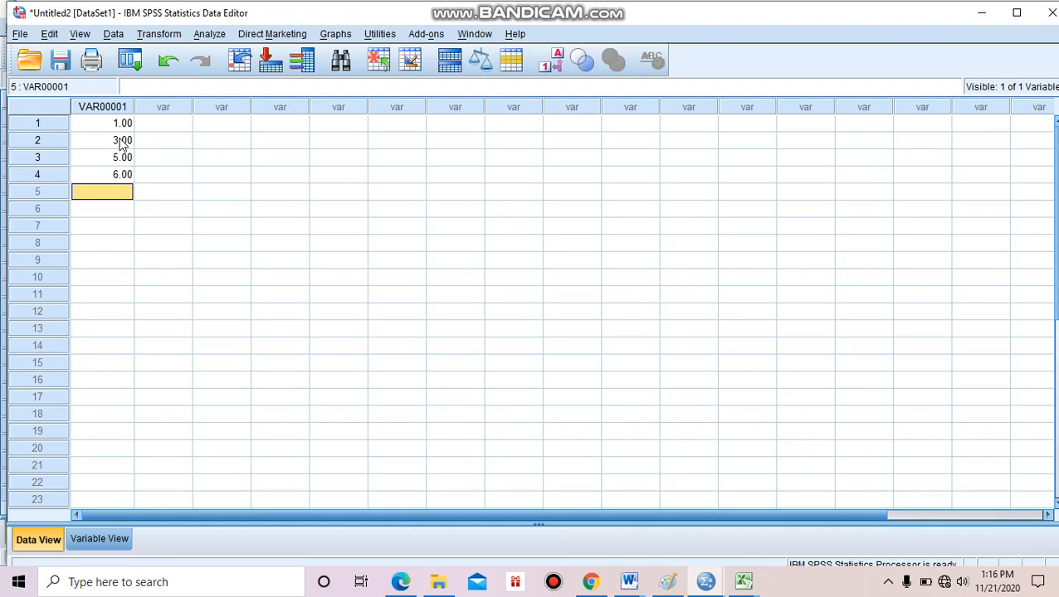
text(7)
key(Return)
text(5)
key(Return)
text(4)
key(Return)
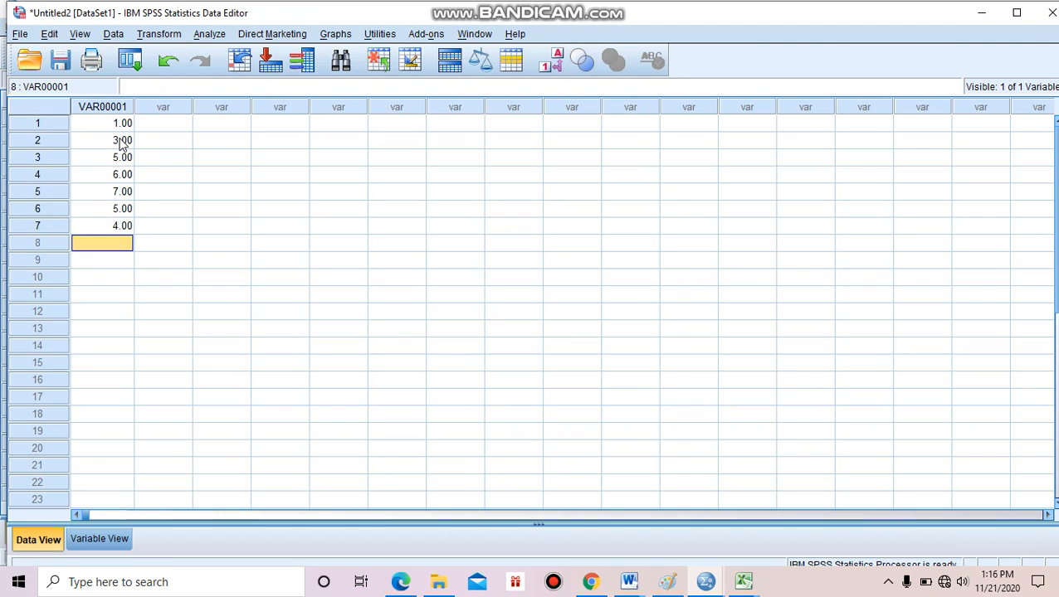
text(3)
key(Return)
text(4)
key(Return)
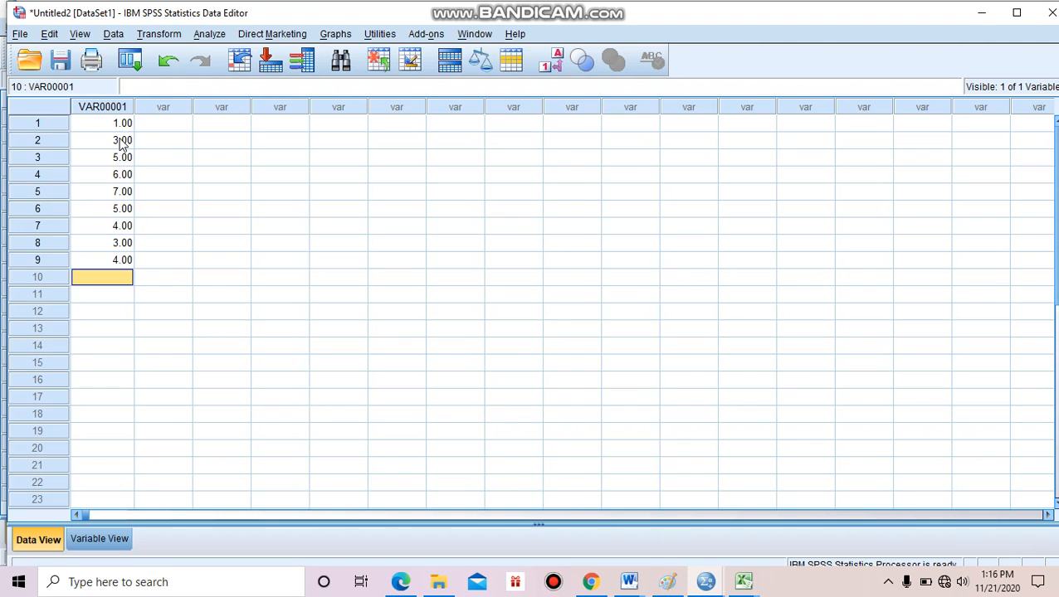
text(3)
key(Return)
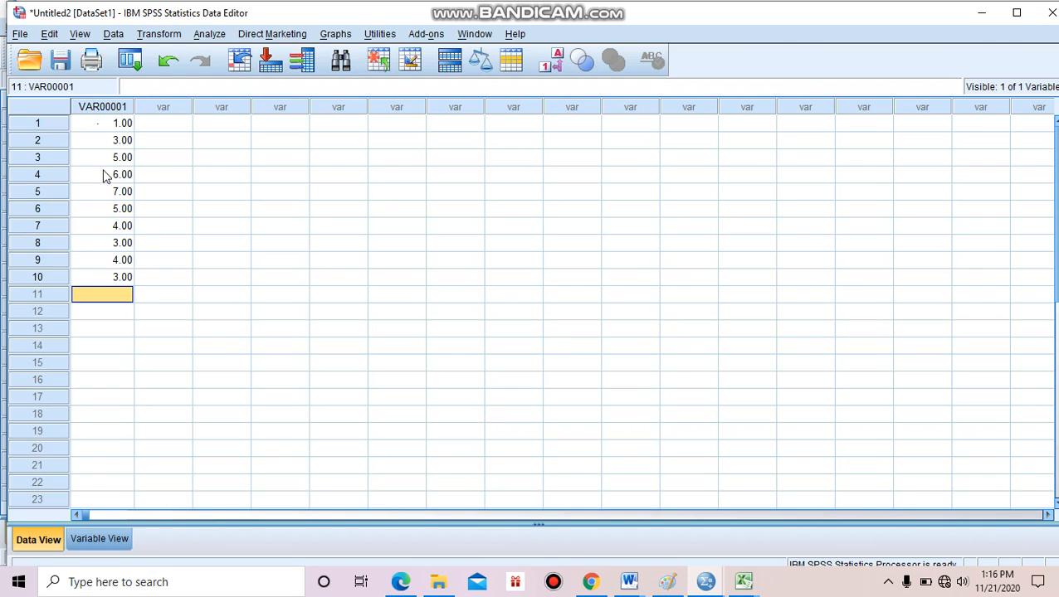
Step: Enter the value 4 in row 1 of the second data column
click(180, 120)
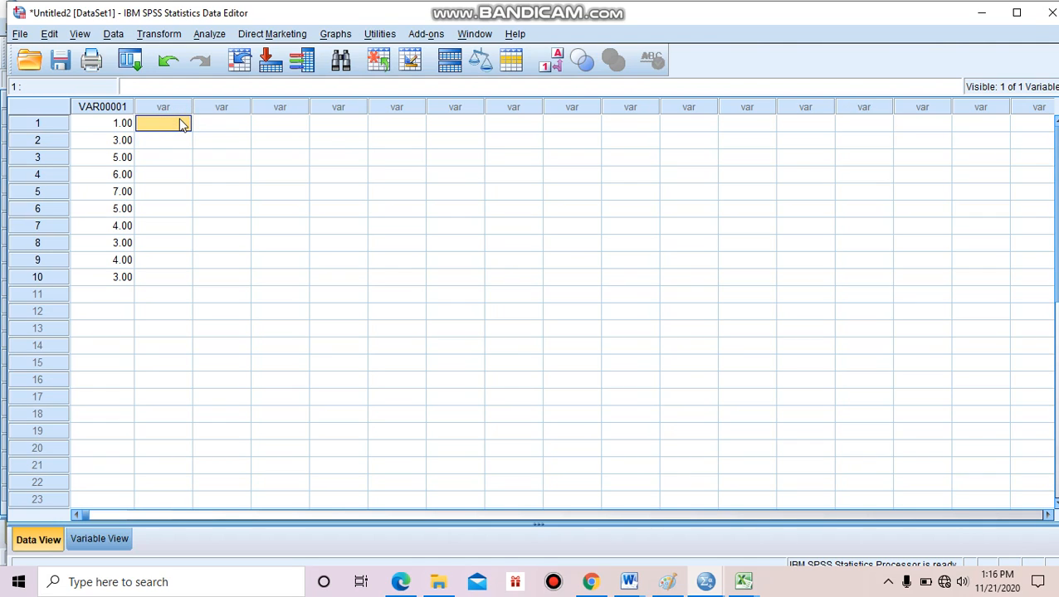
text(1)
key(Return)
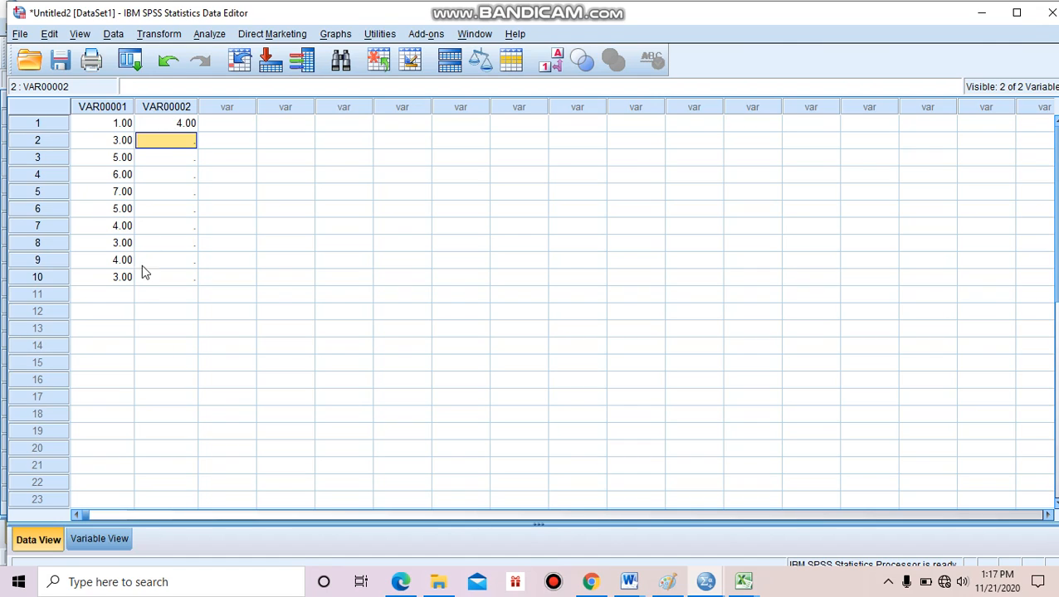
Step: Rename the first variable as ulangan in the variable definitions
click(103, 540)
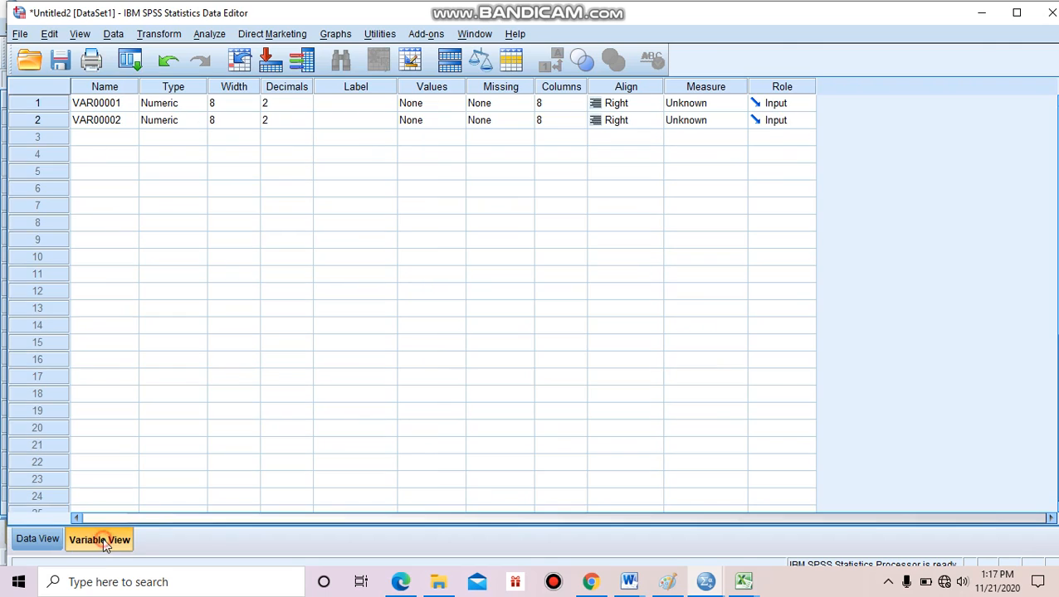
click(124, 105)
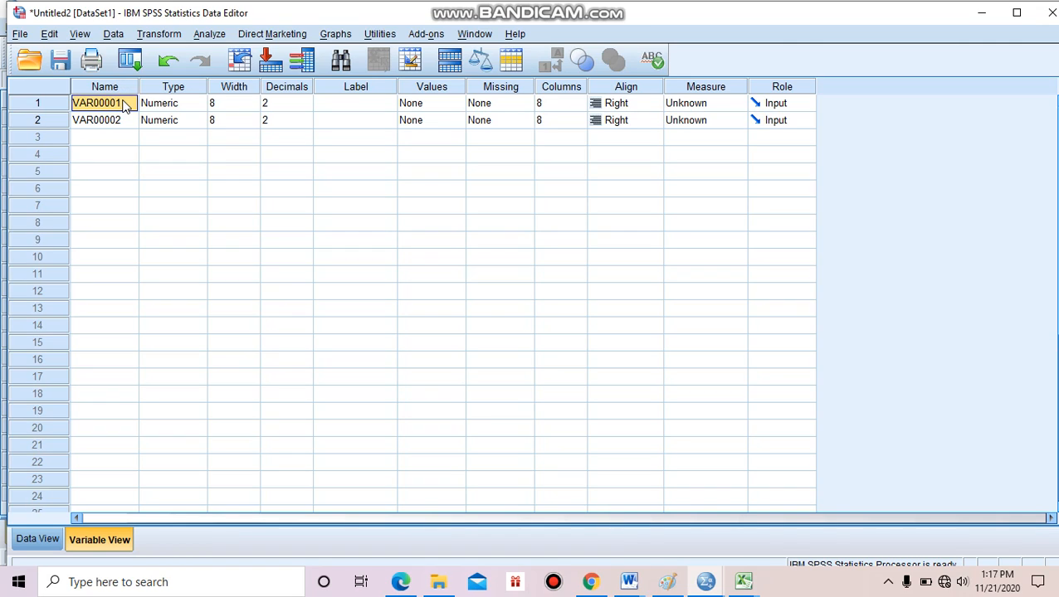
text(u)
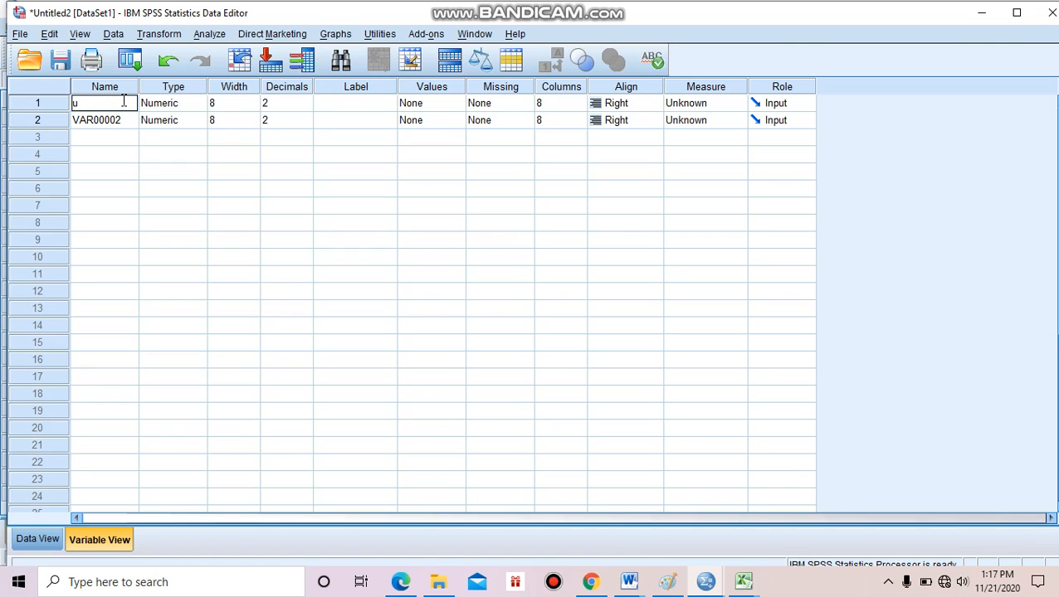
text(langa)
key(Return)
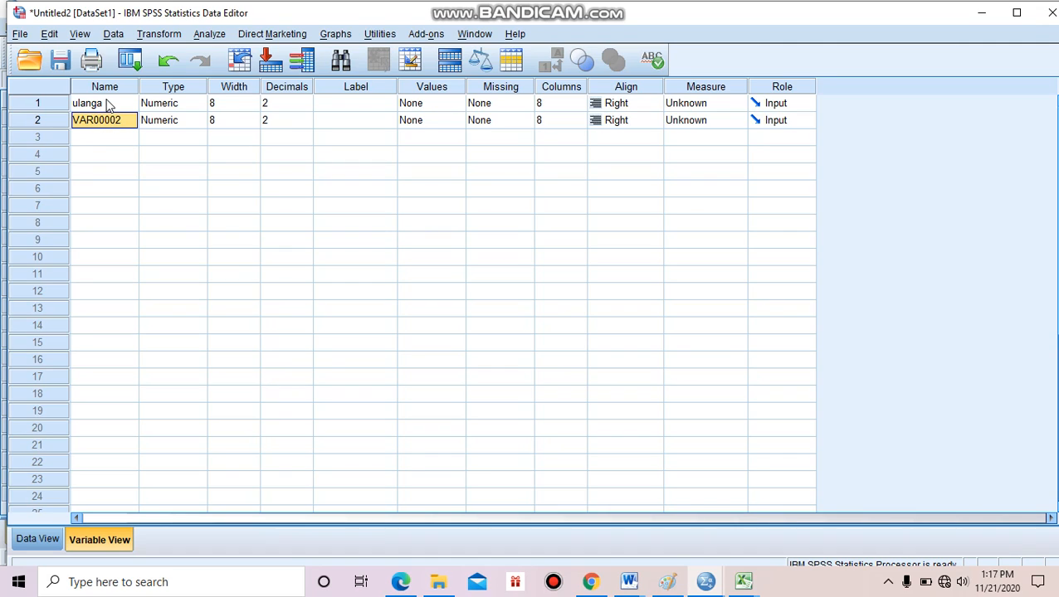
click(106, 105)
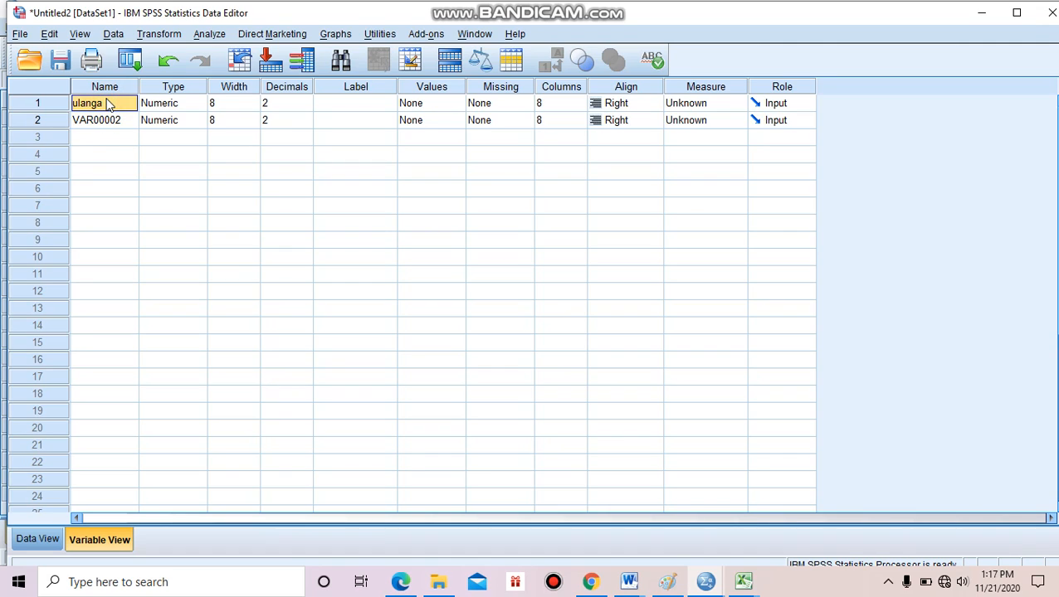
double_click(106, 105)
text(n)
key(Return)
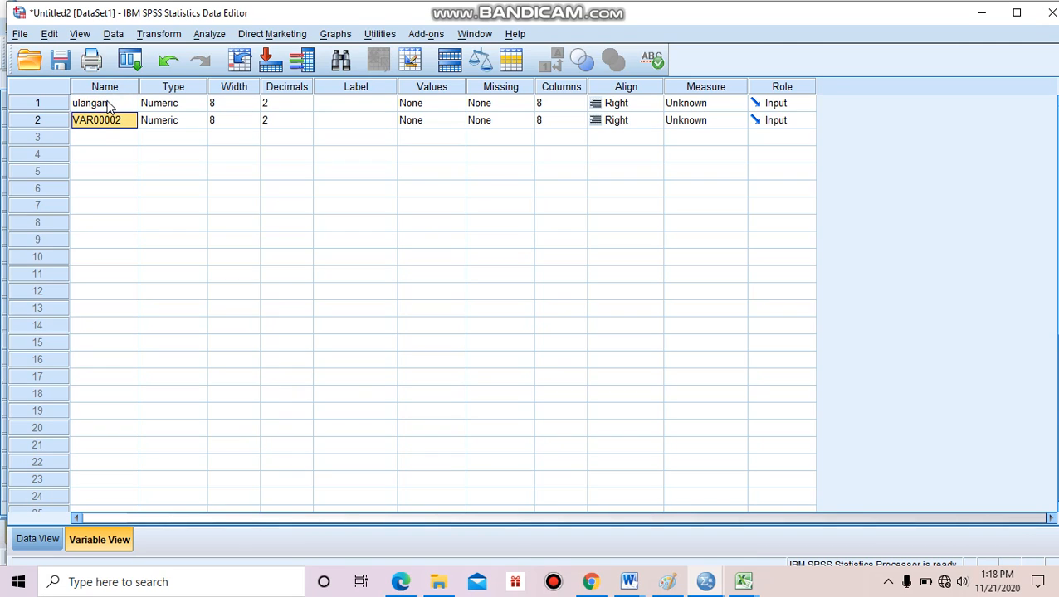
Step: Try to rename the second variable as "ulangan 2" with a space in the name
text(u)
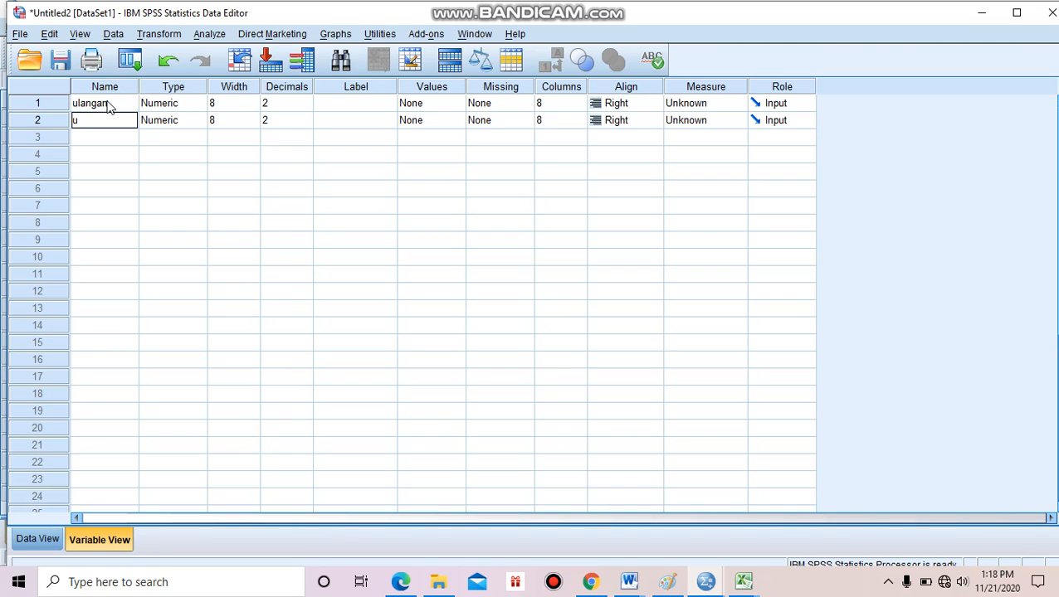
text(langan 2)
key(Return)
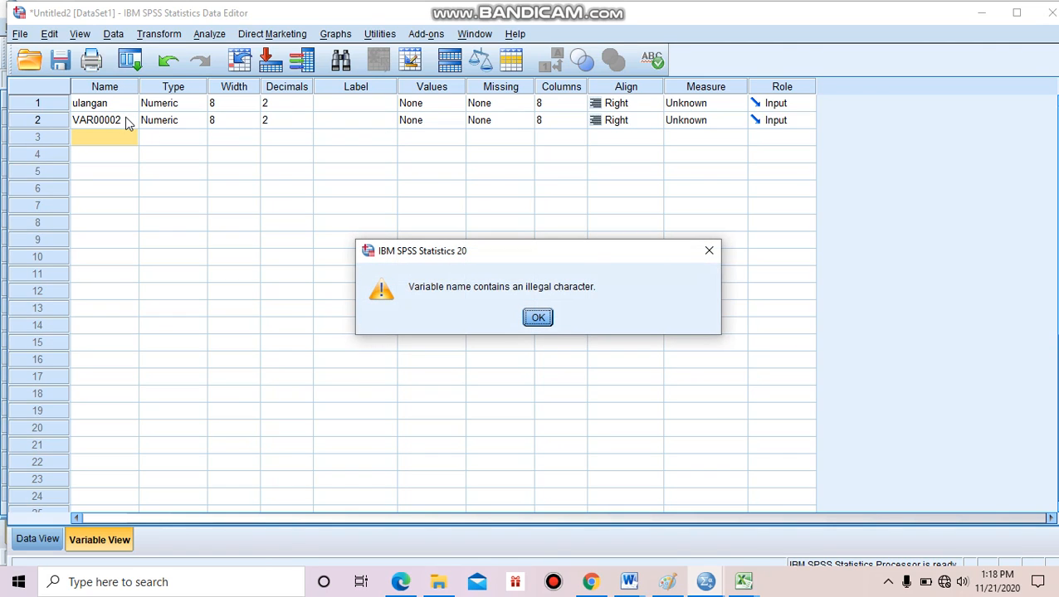
click(539, 318)
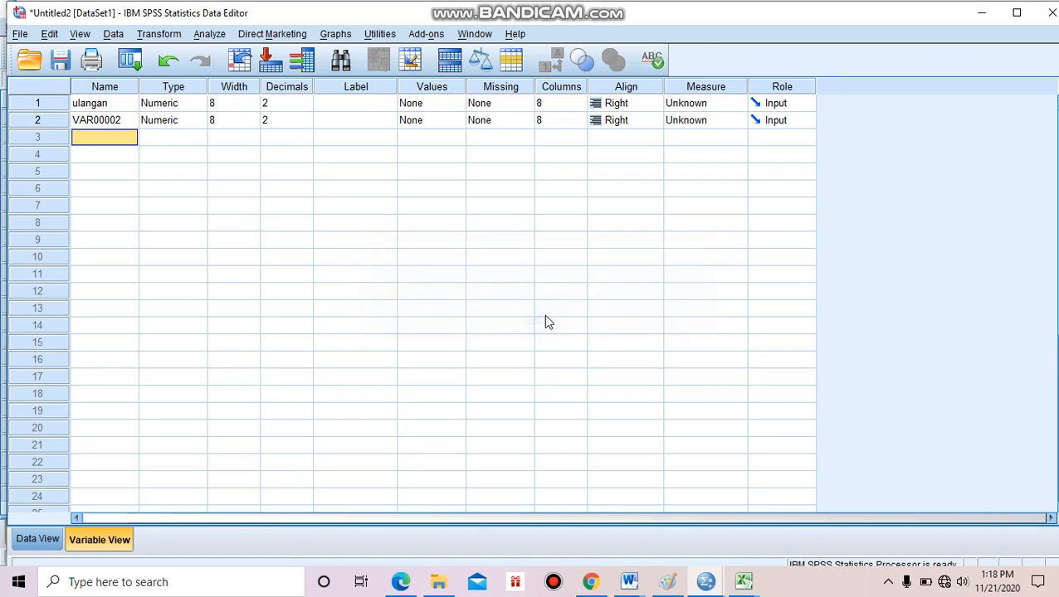
Step: Rename the second variable as ulangan_2
click(133, 124)
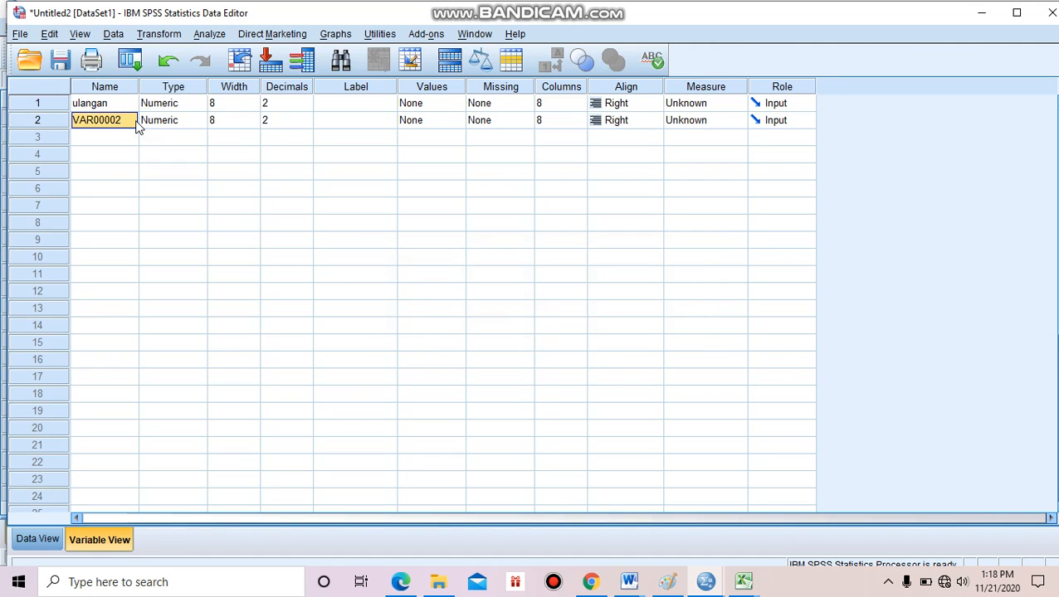
text(ulang)
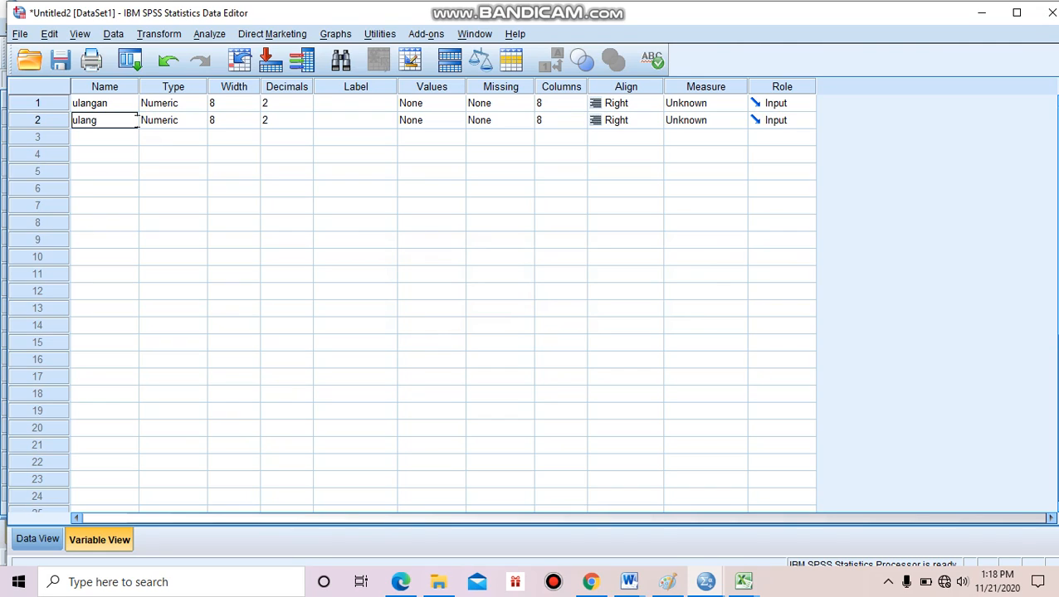
text(an2)
key(BackSpace)
text(_2)
key(Return)
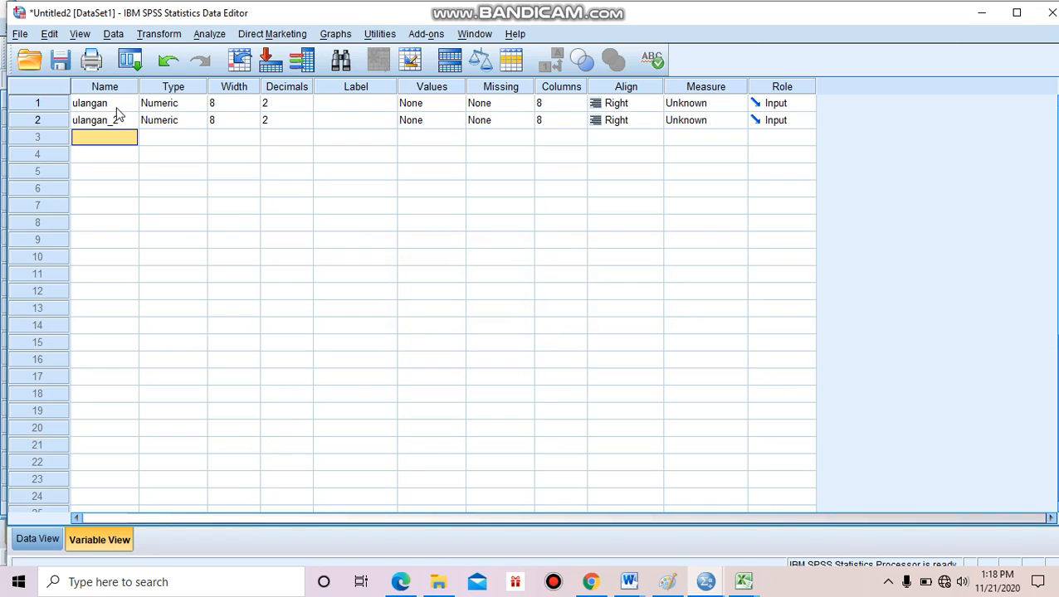
Step: Extend the first variable's name to ulangan_1
double_click(116, 105)
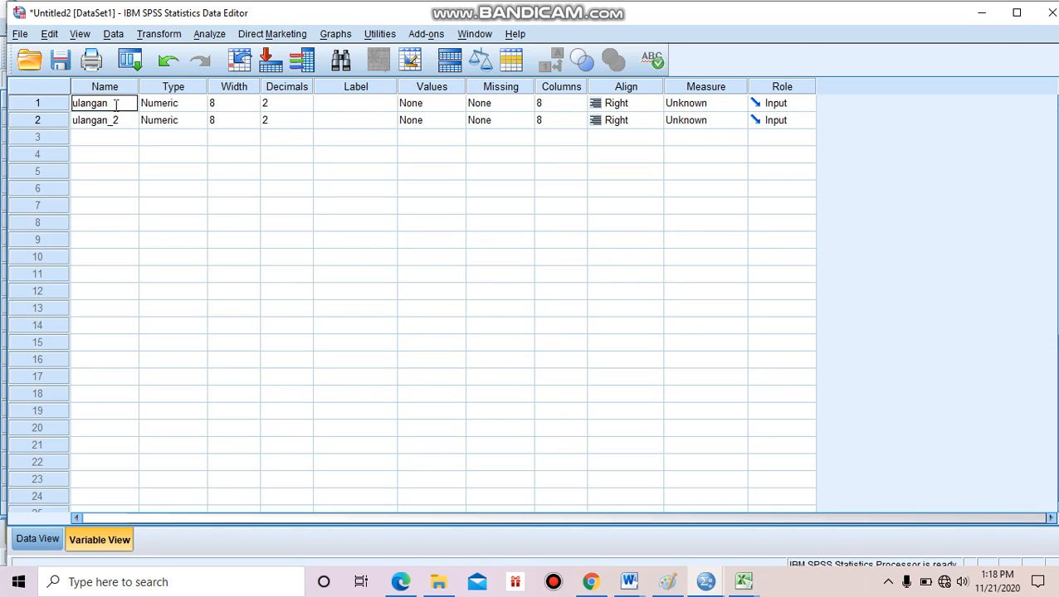
text(_1)
key(Return)
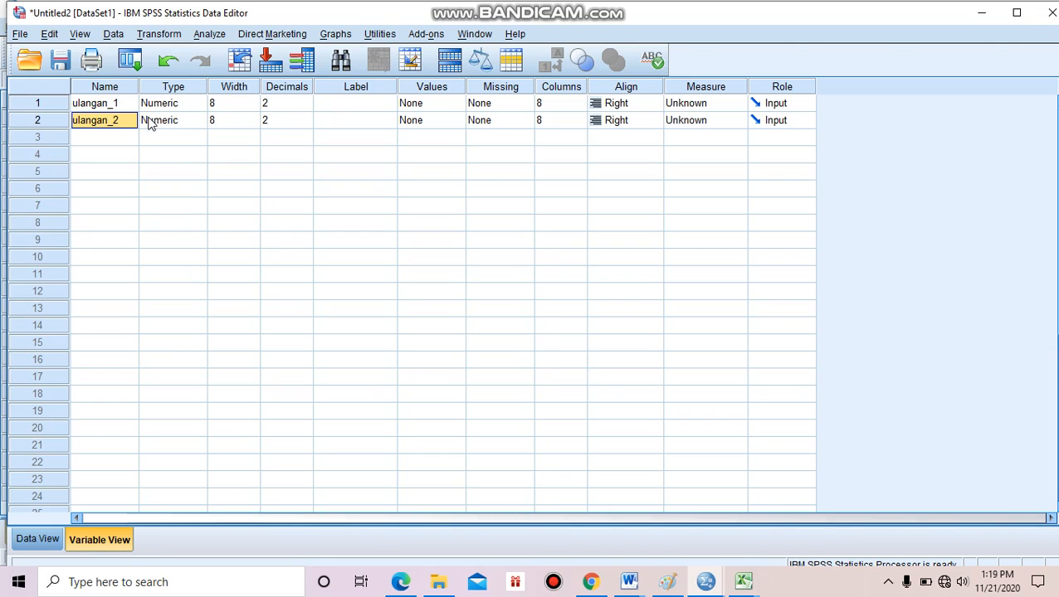
Step: Set the number of decimals of ulangan_1 to 0
click(282, 104)
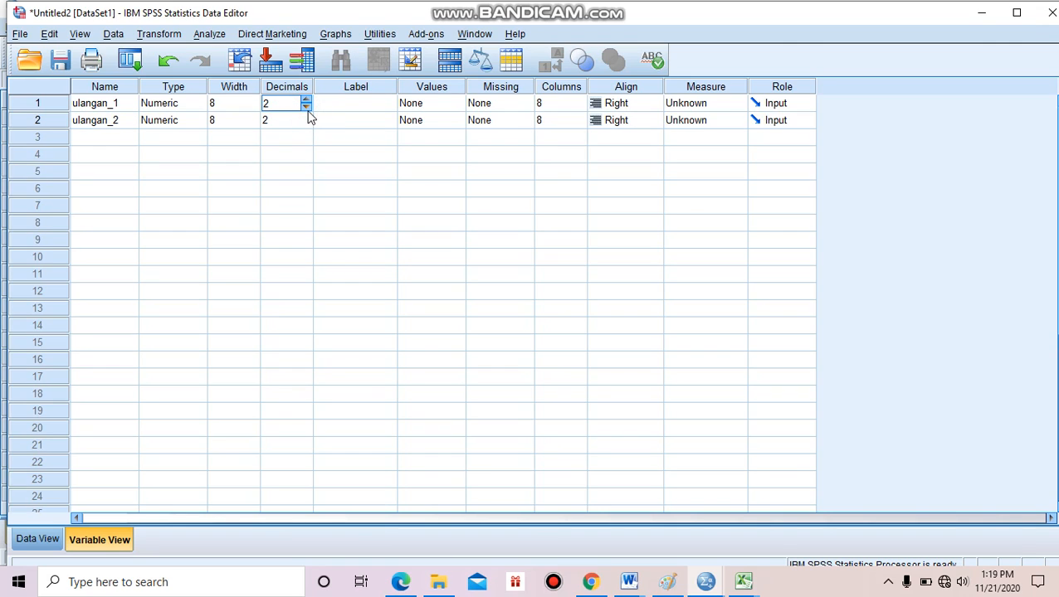
click(307, 108)
click(307, 108)
Step: Set the number of decimals of ulangan_2 to 3 and check how the data values are displayed
click(283, 122)
click(305, 116)
click(31, 531)
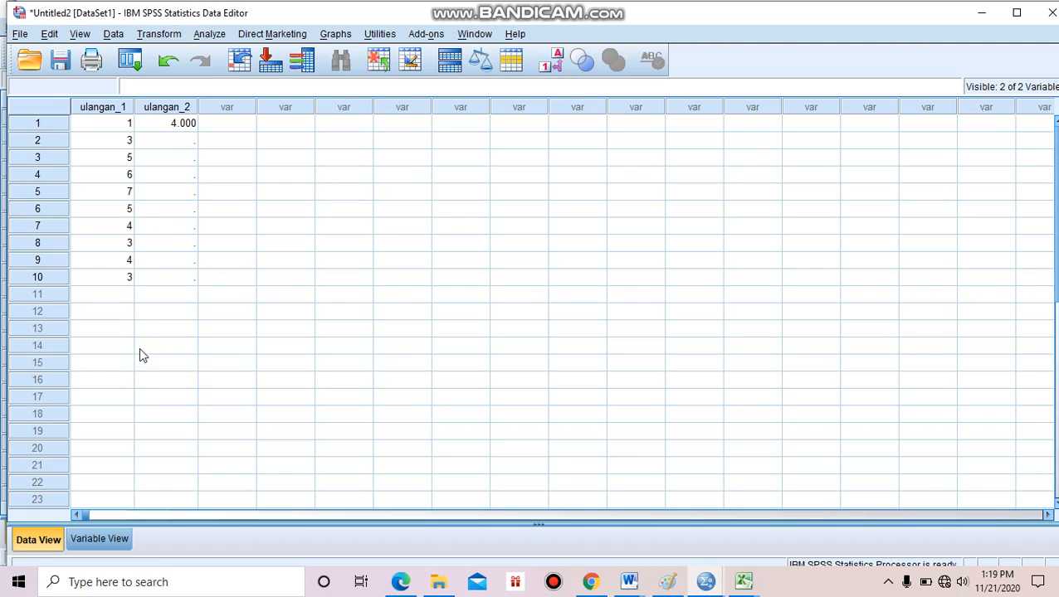
Step: Set the number of decimals of ulangan_2 to 0 and check how the data values are displayed
click(100, 539)
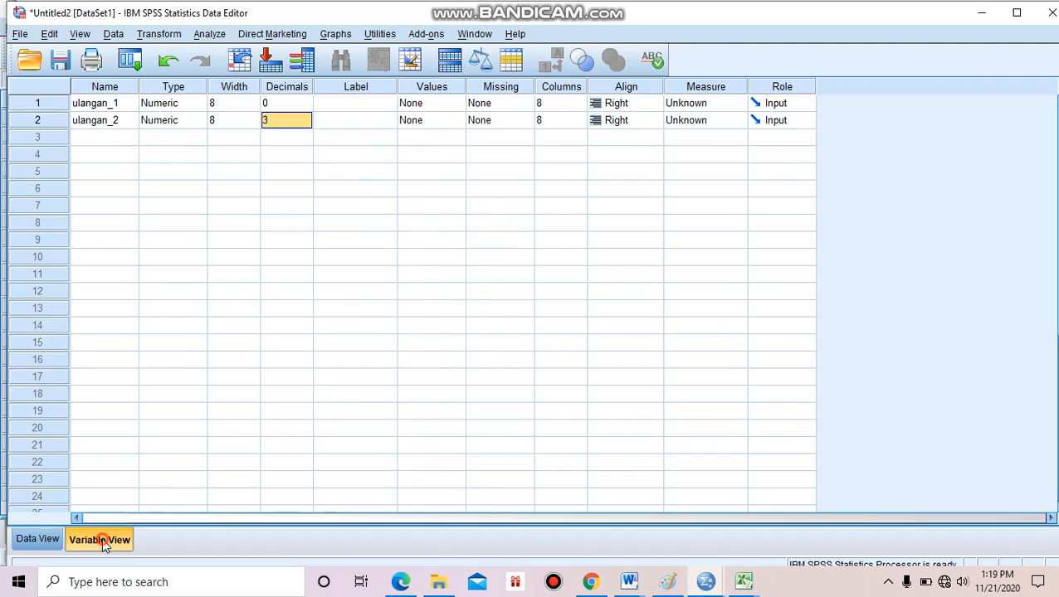
click(307, 126)
click(306, 126)
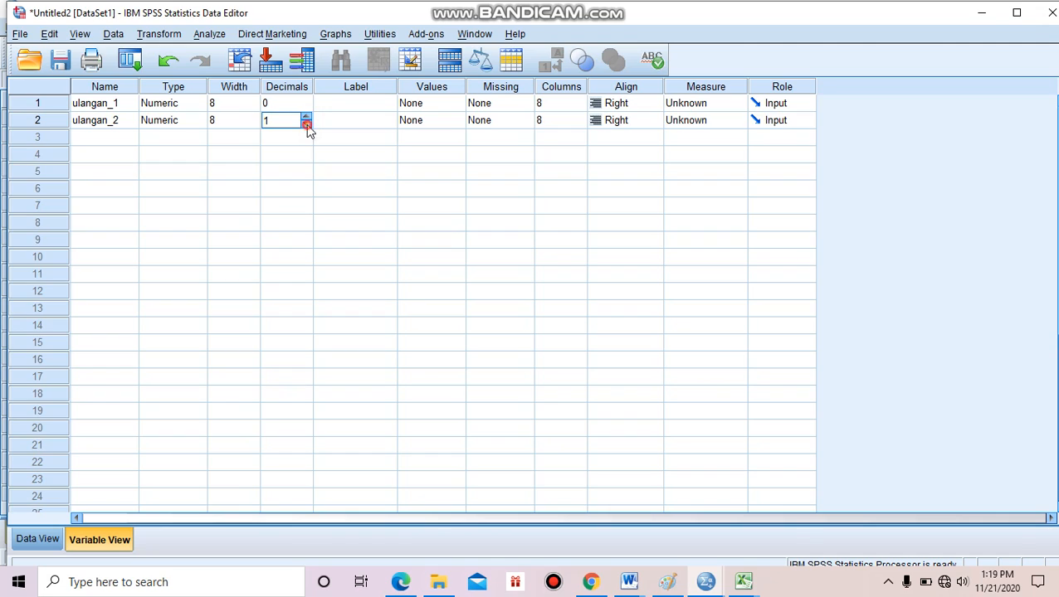
click(306, 126)
click(51, 542)
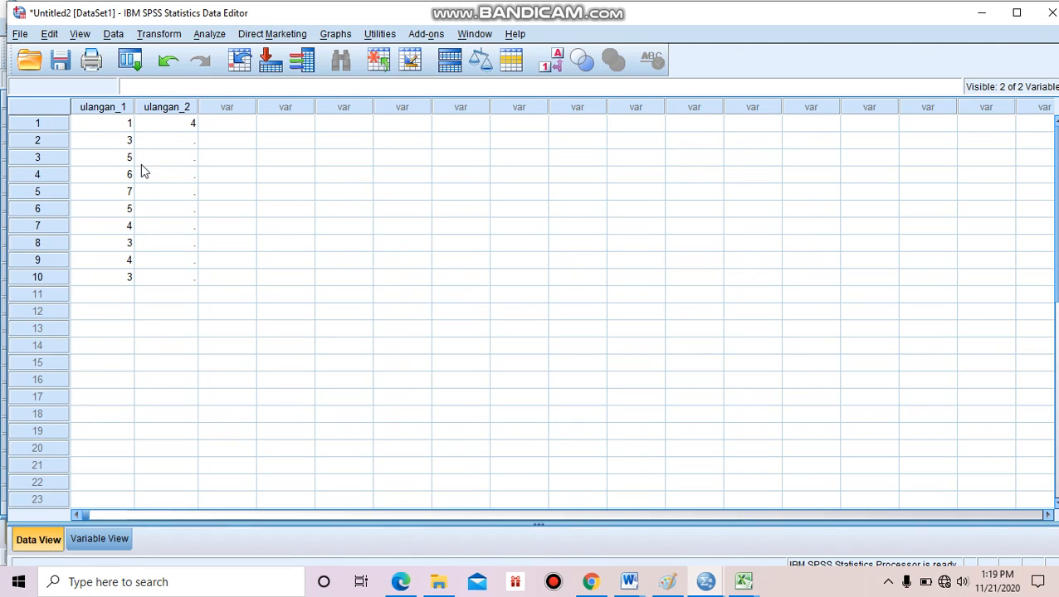
Step: Set the alignment of both ulangan_1 and ulangan_2 to Center in the variable definitions
click(102, 539)
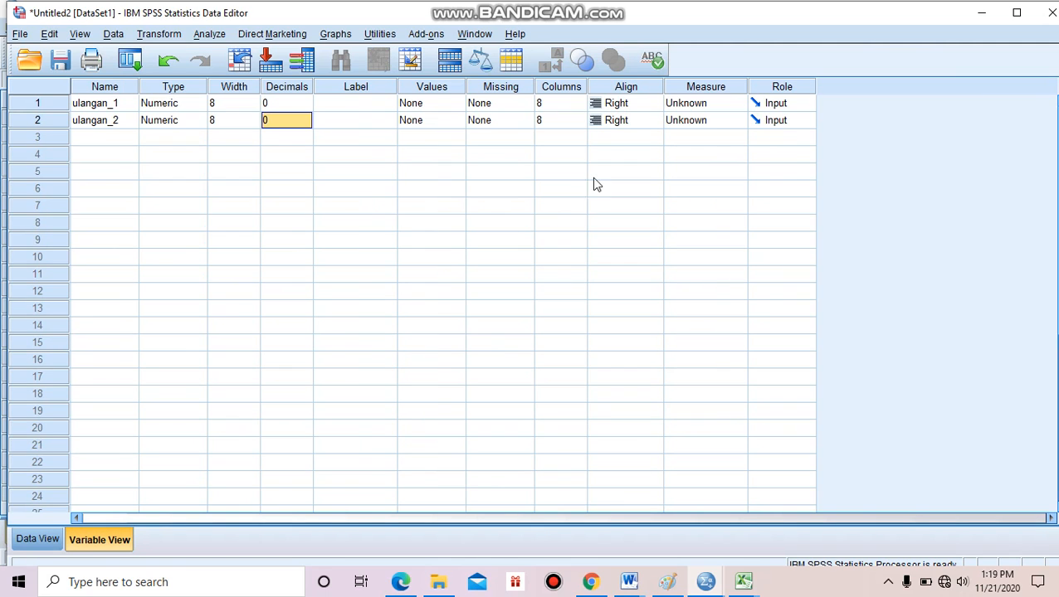
click(652, 104)
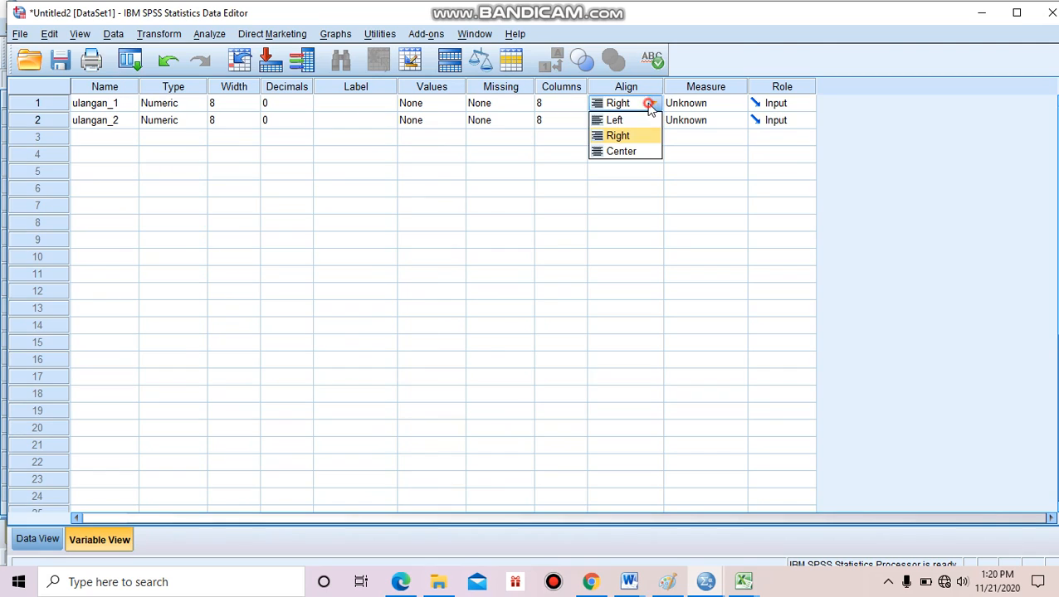
click(640, 153)
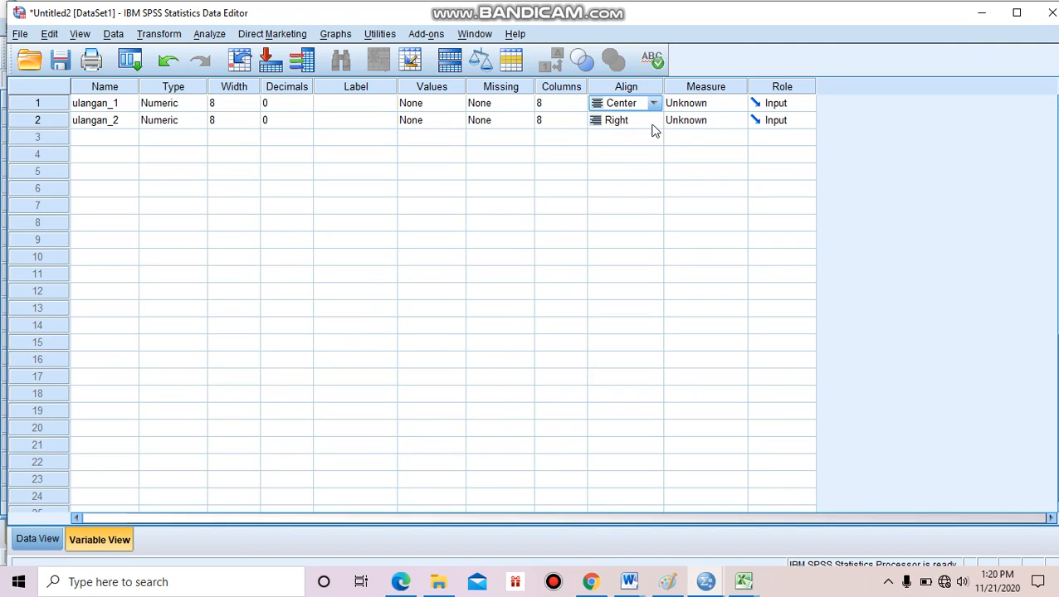
click(652, 126)
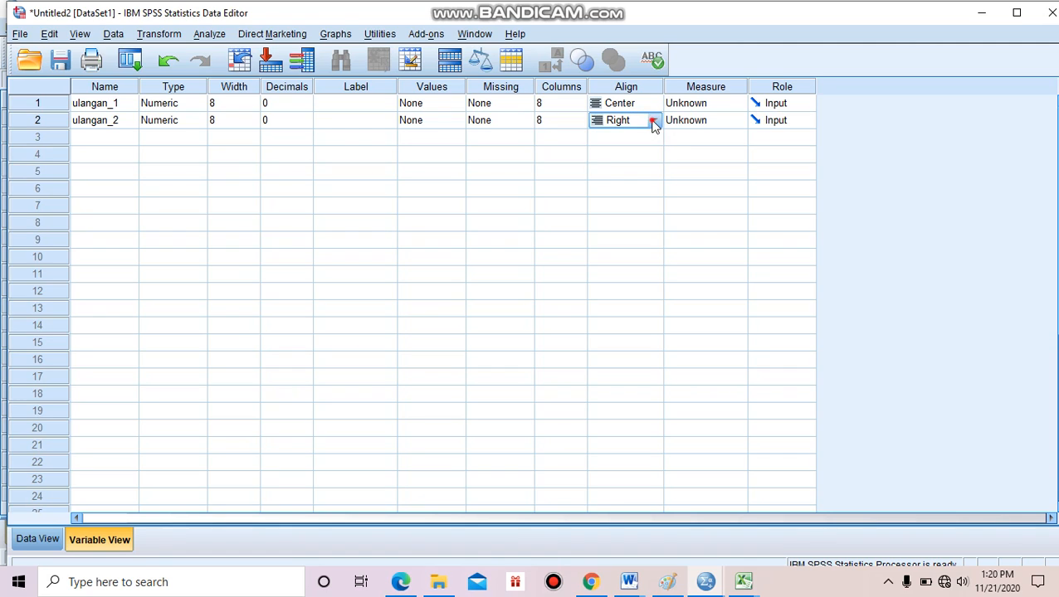
click(653, 122)
click(652, 168)
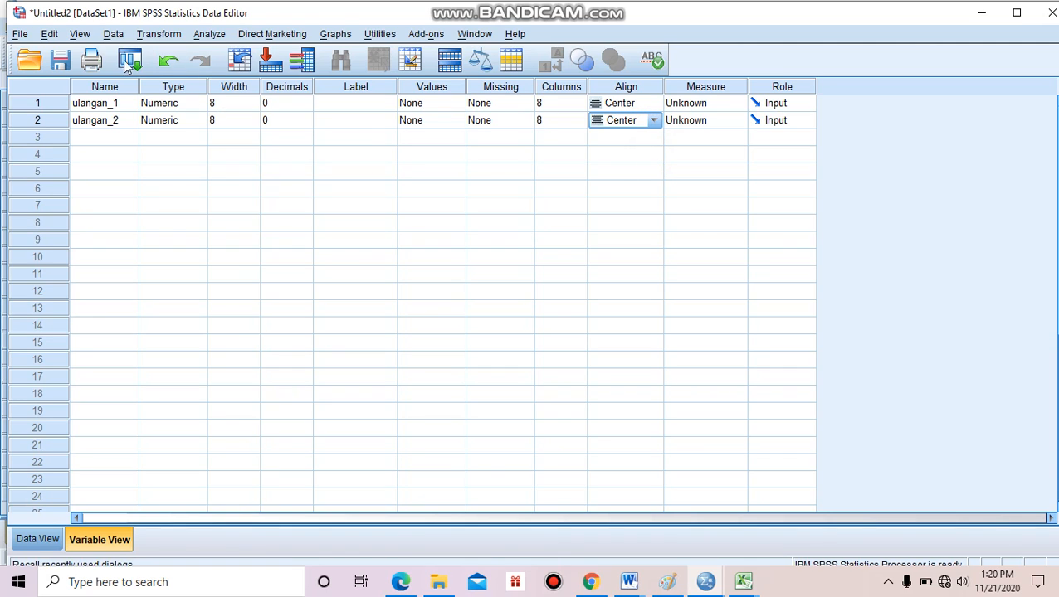
Step: Review the variable type options of ulangan_1 and keep the type as Numeric
click(190, 105)
click(194, 104)
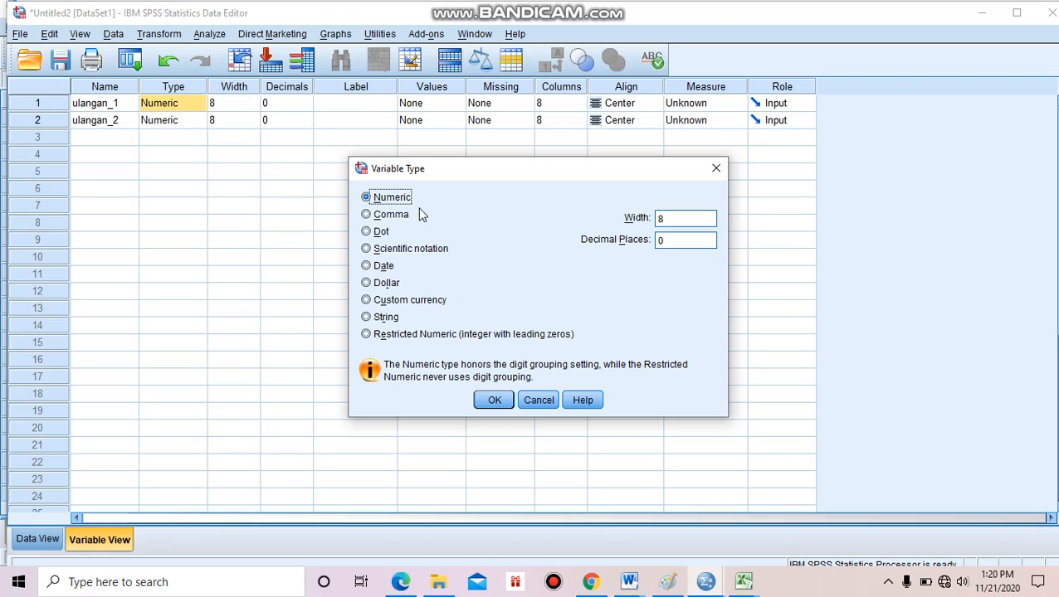
click(503, 400)
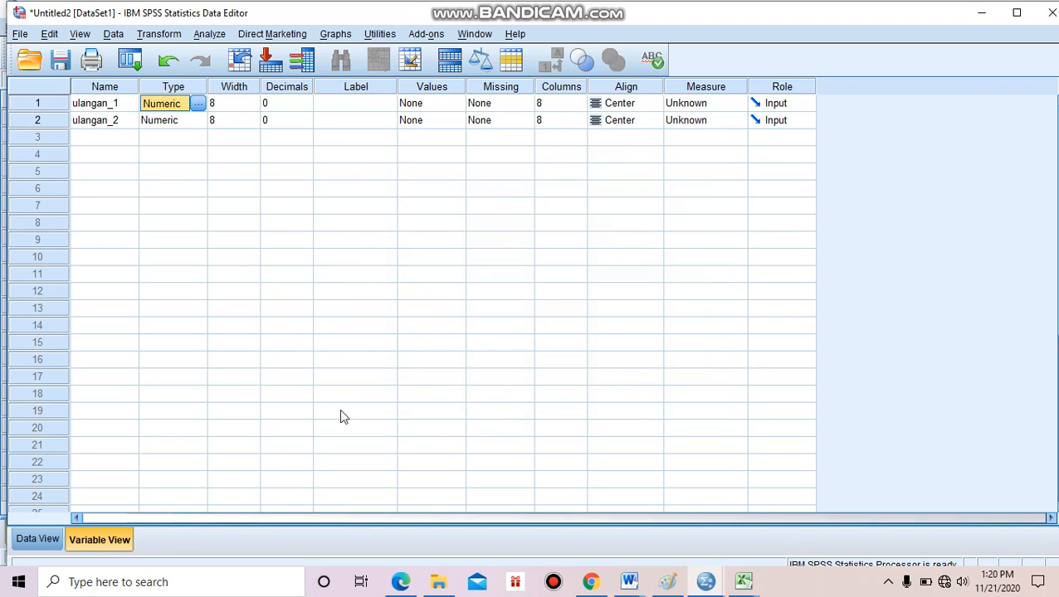
Step: Fill rows 2 to 10 of ulangan_2 in the data sheet with 5, 4, 4, 5, 5, 5, 6, 5 and 6
click(49, 540)
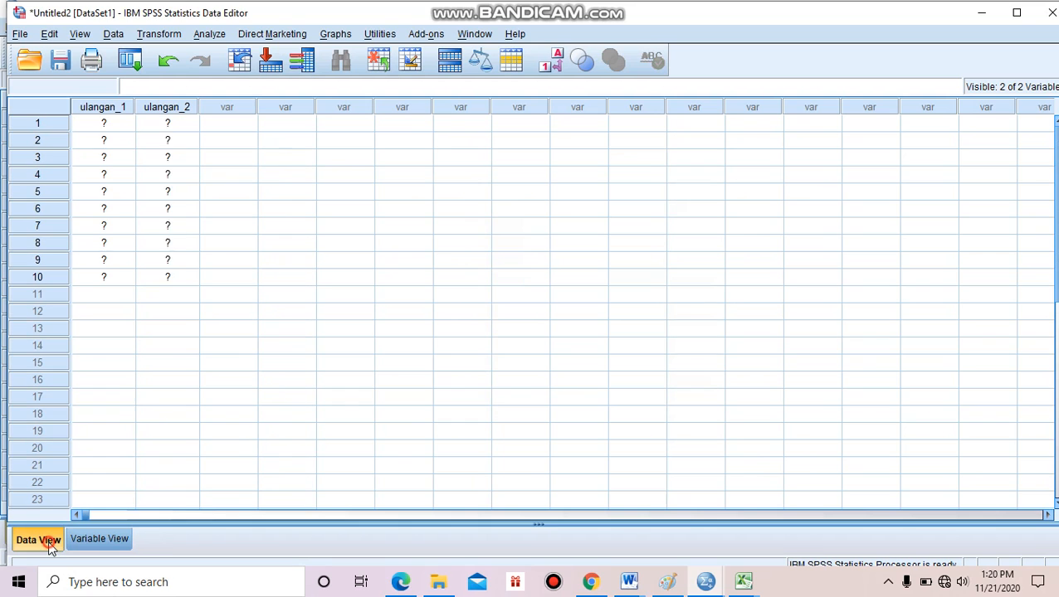
click(177, 145)
text(5)
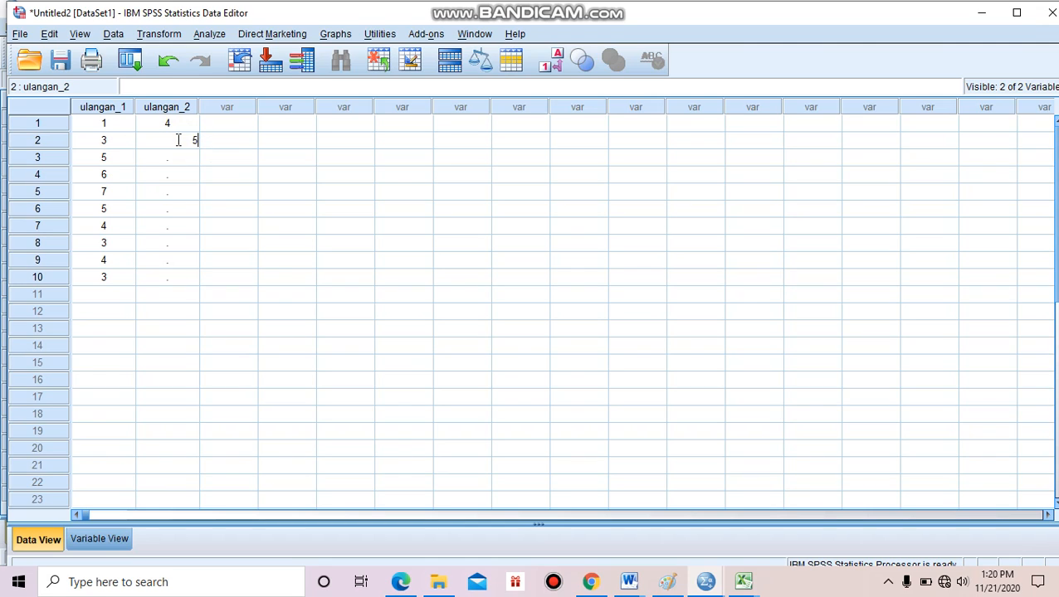
key(Return)
text(4)
text(4)
key(Return)
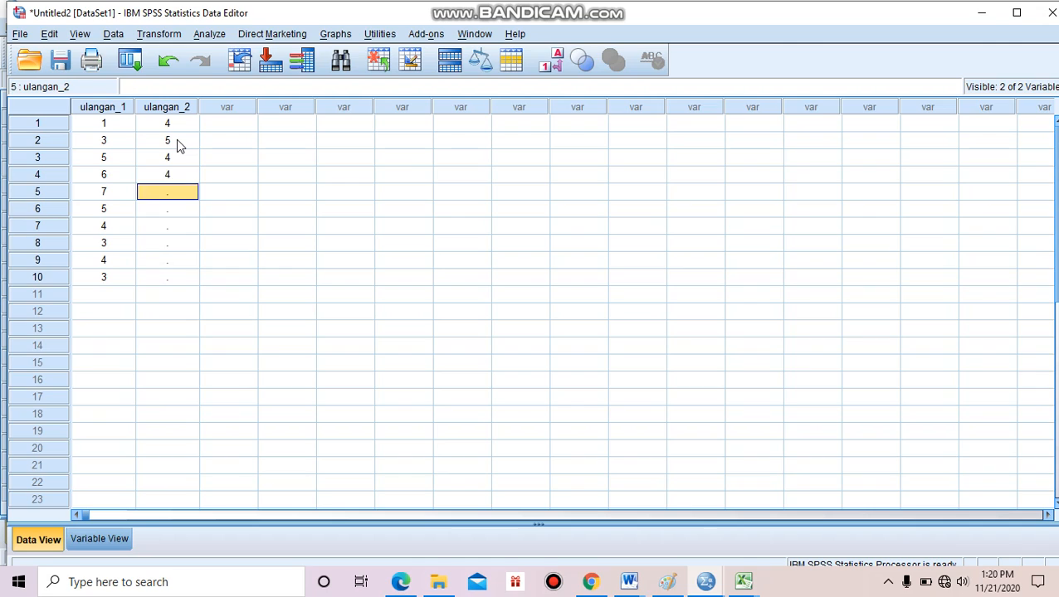
text(5)
key(Return)
text(5)
key(Return)
text(5)
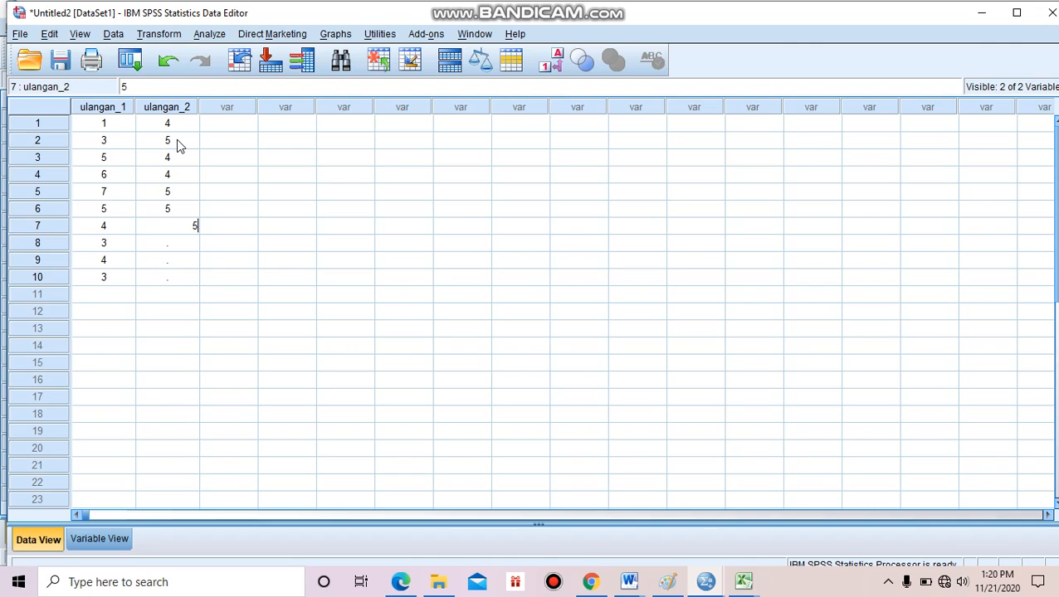
key(Return)
text(6)
key(Return)
text(5)
key(Return)
text(6)
key(Return)
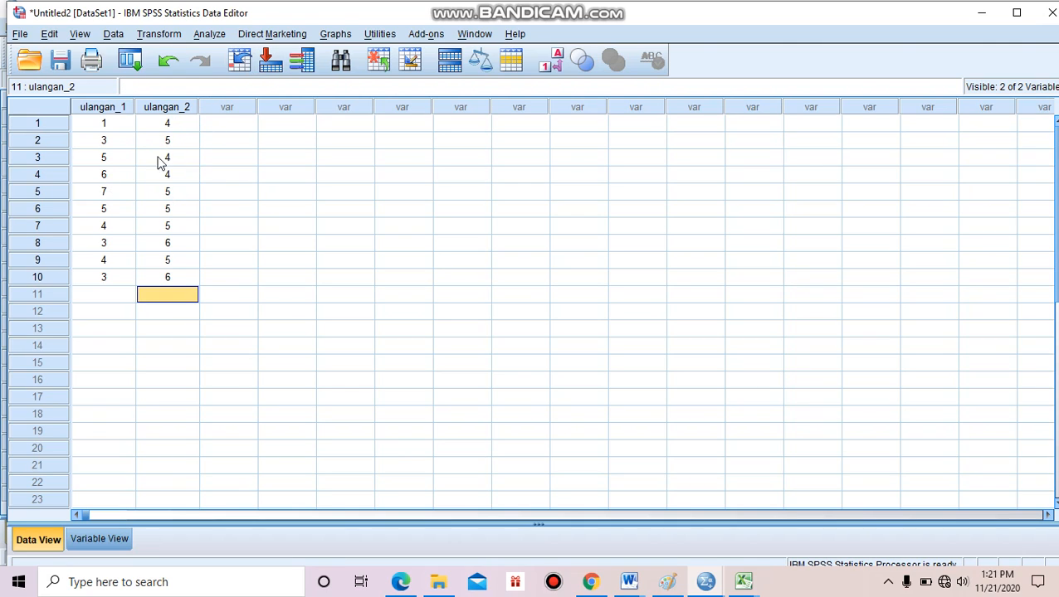
Step: Run a Frequencies analysis on ulangan_1 with the frequency table displayed, and maximize the output window
click(210, 34)
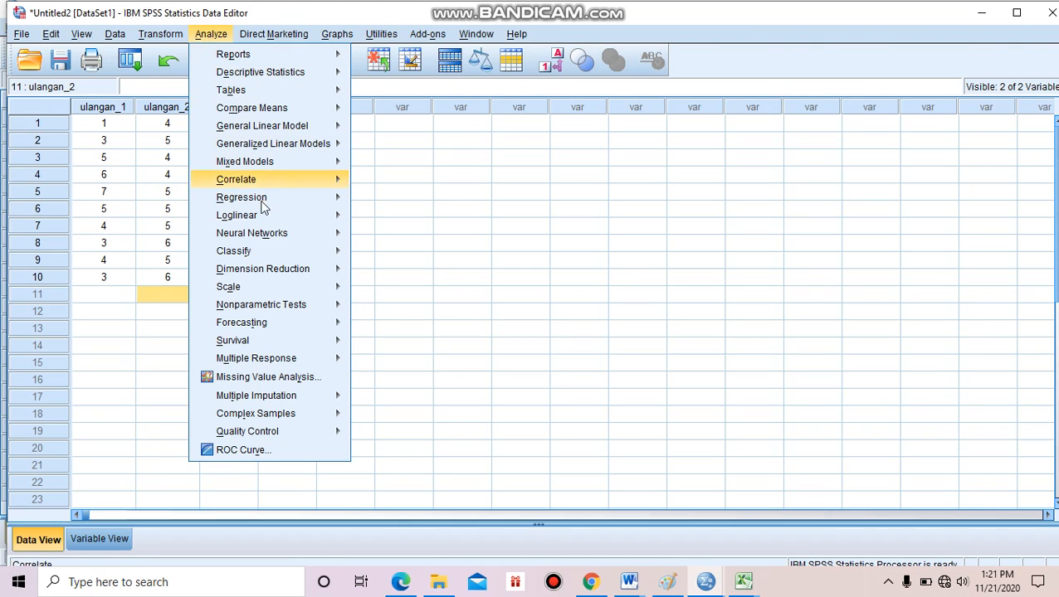
mouse_move(293, 316)
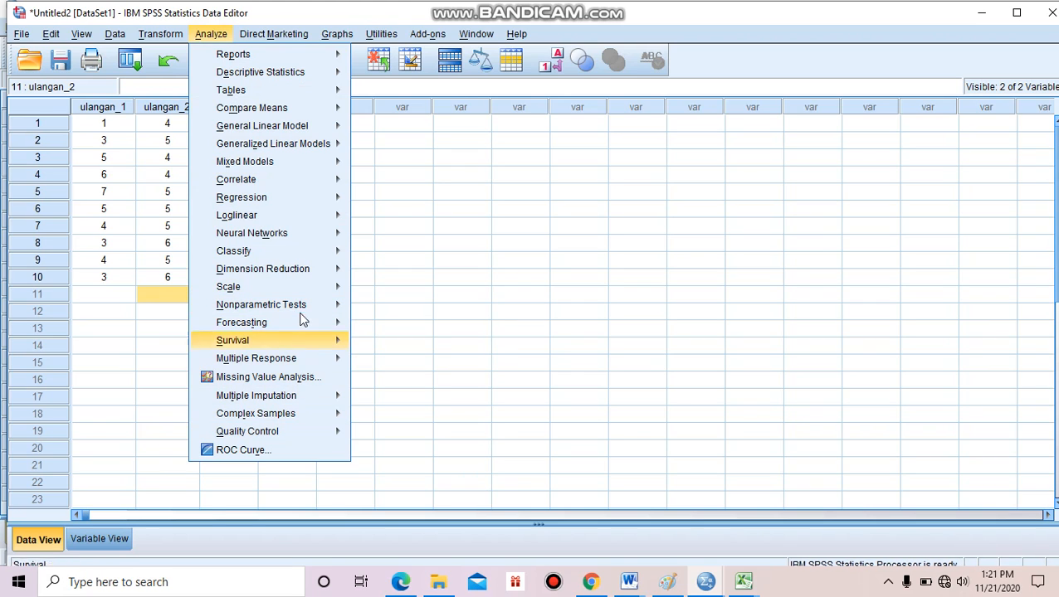
mouse_move(304, 68)
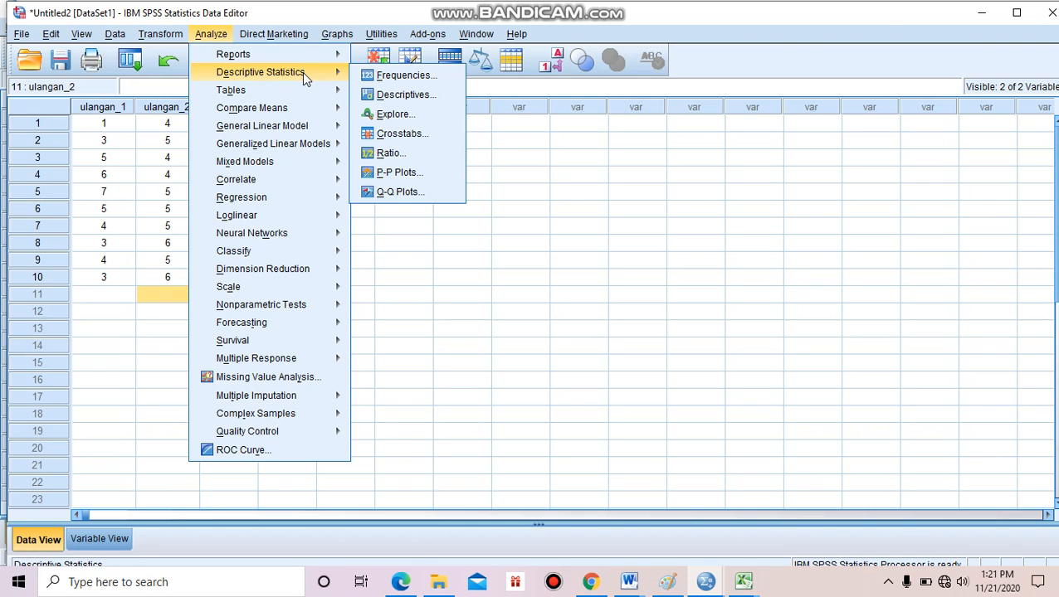
click(397, 76)
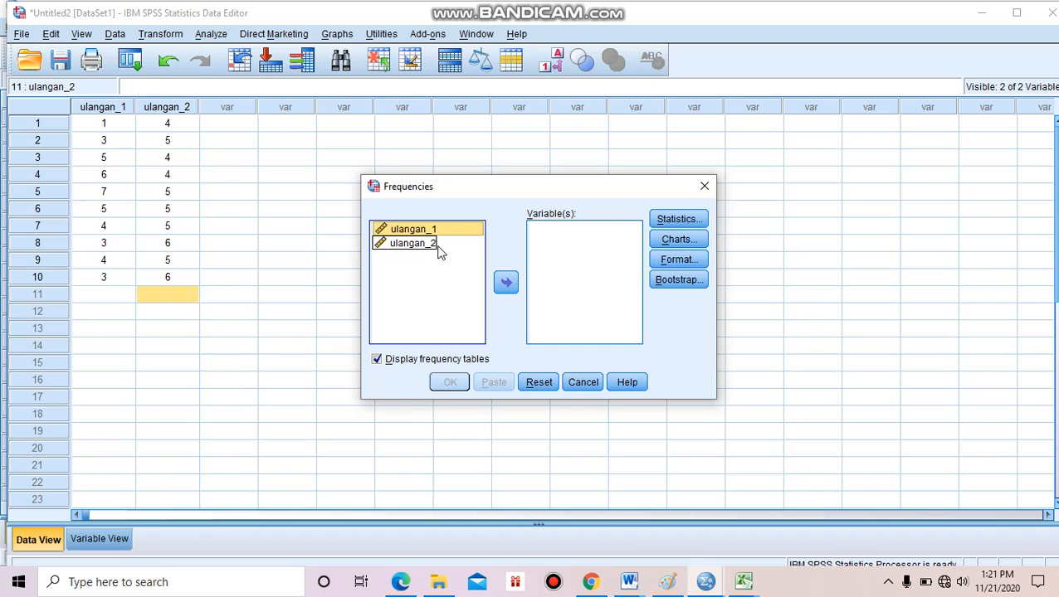
click(506, 283)
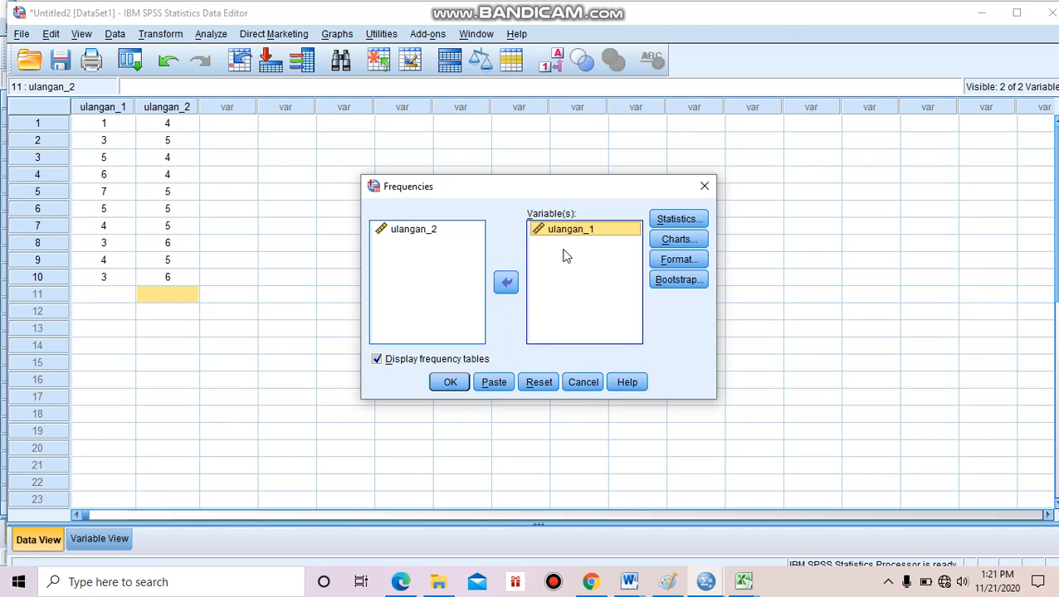
click(512, 283)
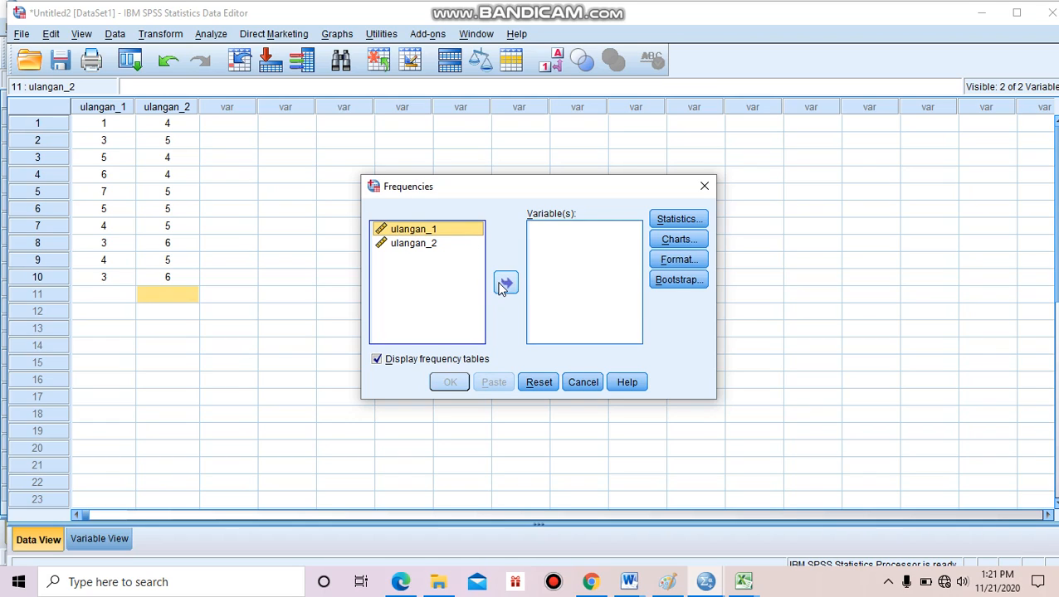
click(506, 284)
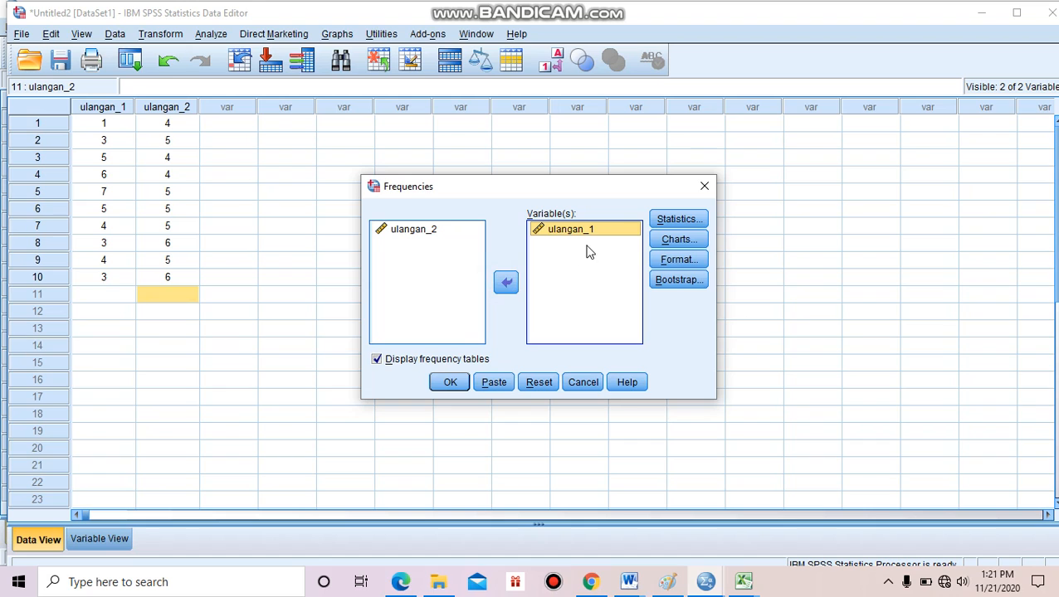
click(451, 383)
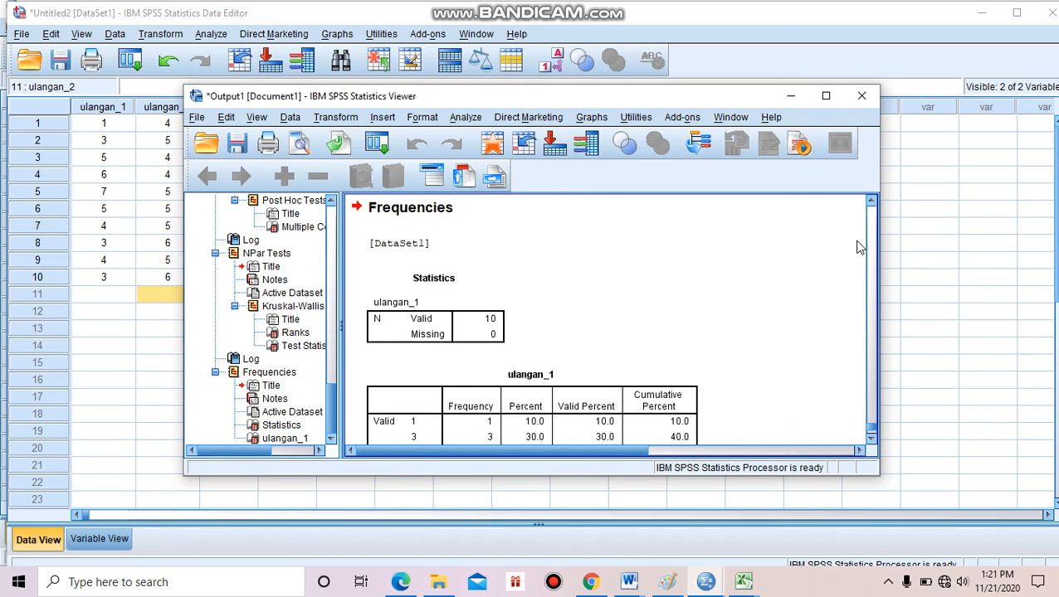
click(826, 96)
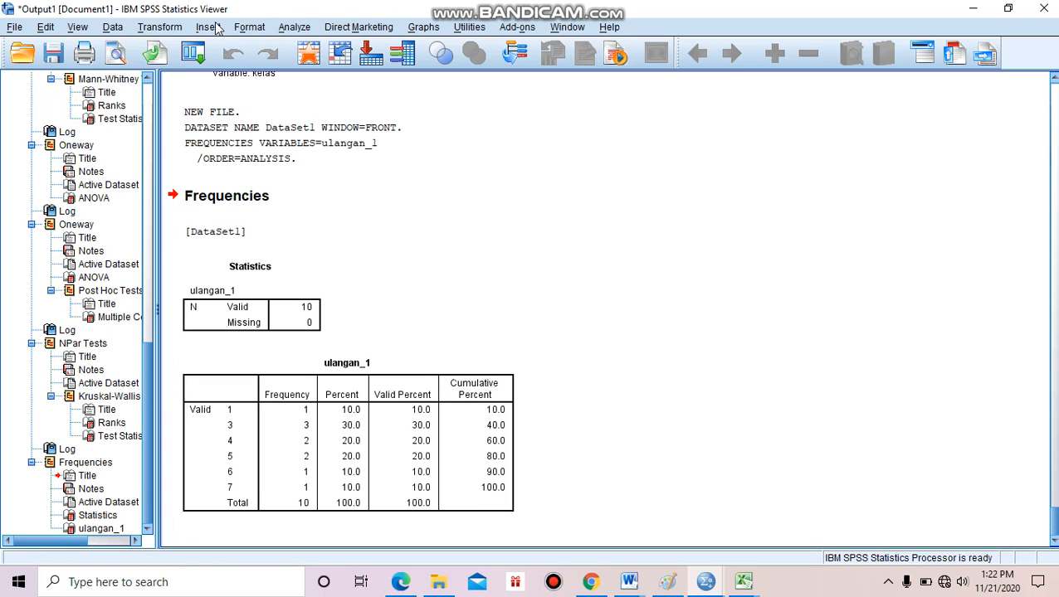
Step: Set up another Frequencies analysis with ulangan_2 as the only analysed variable, taking ulangan_1 out
click(295, 29)
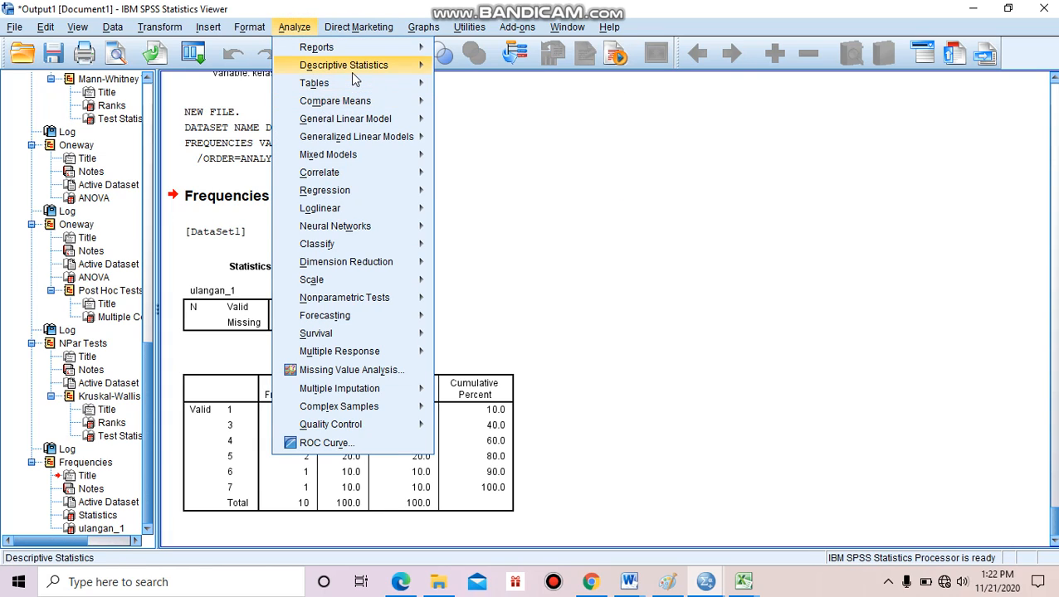
mouse_move(362, 75)
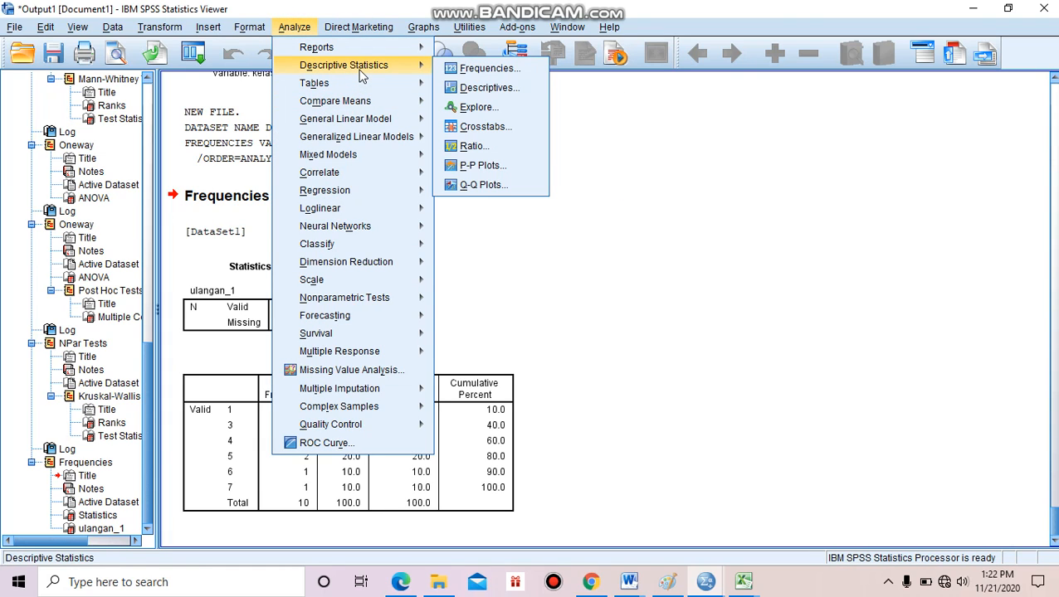
click(465, 69)
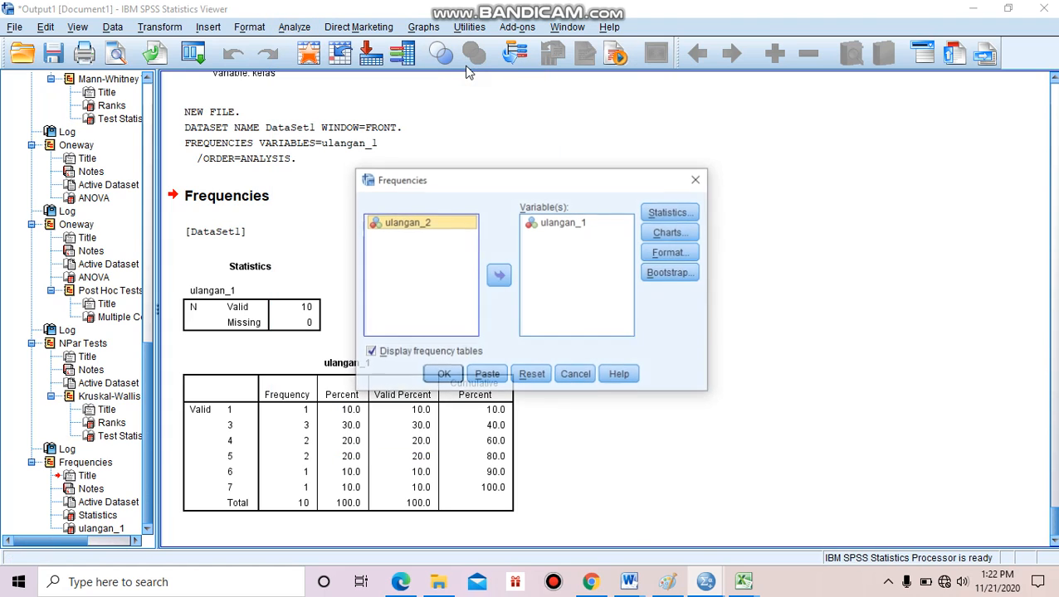
click(499, 278)
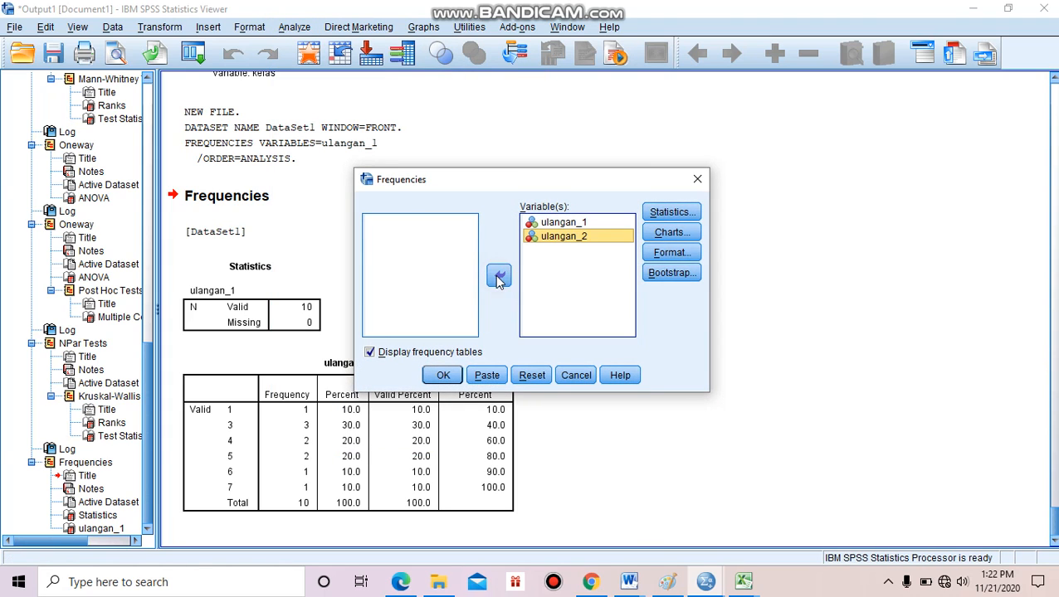
click(575, 224)
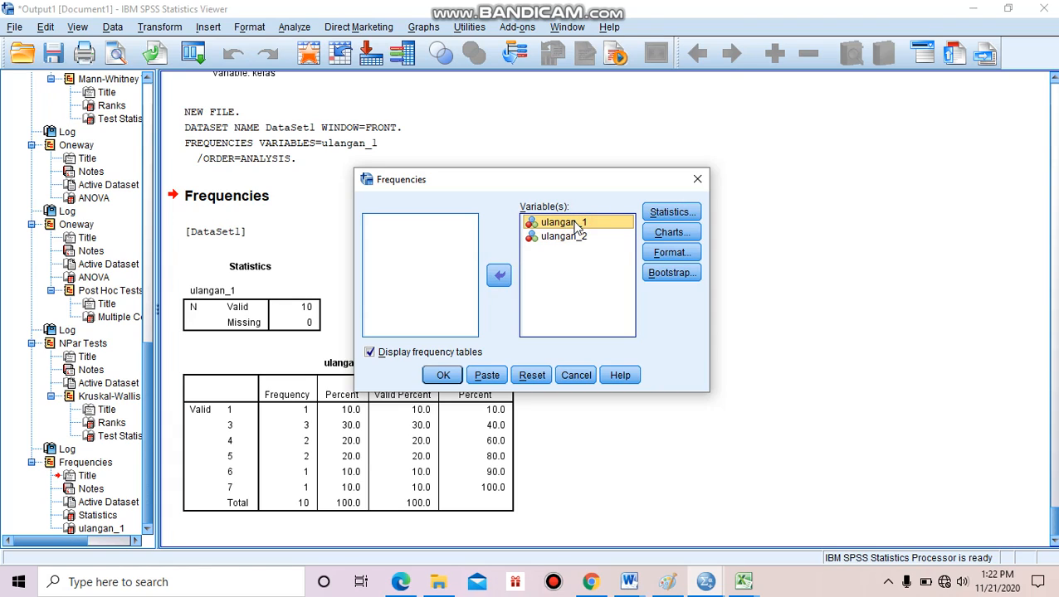
click(499, 276)
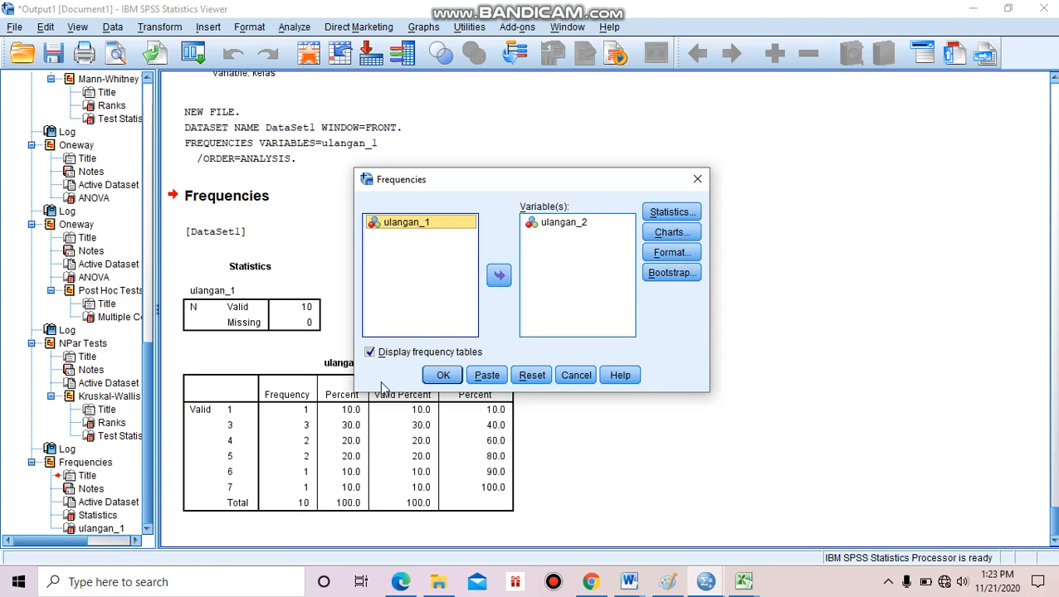
Step: Add a histogram with a normal curve to the ulangan_2 Frequencies analysis and run it
click(674, 234)
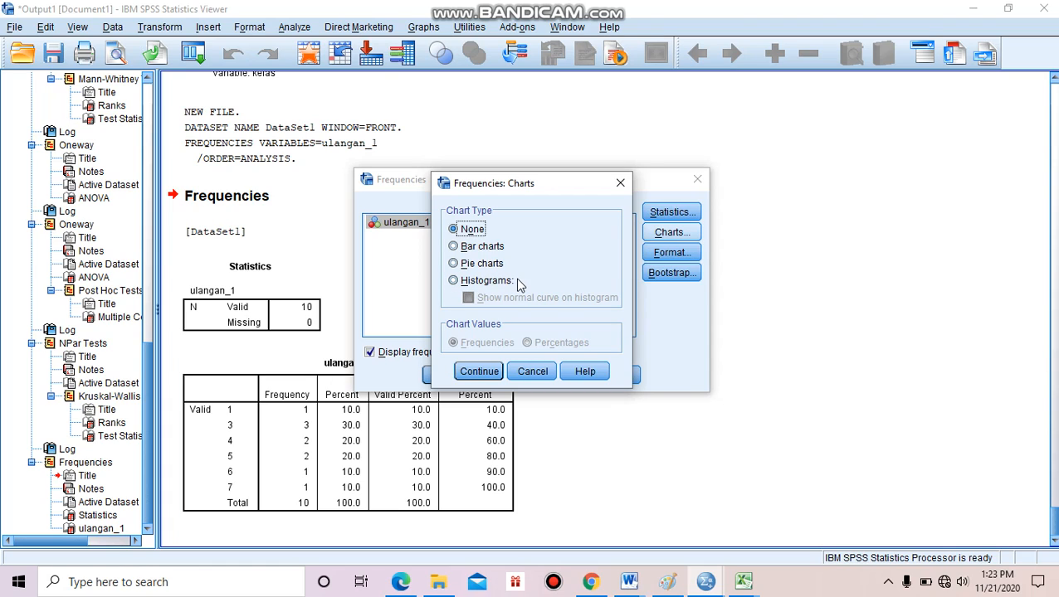
click(455, 281)
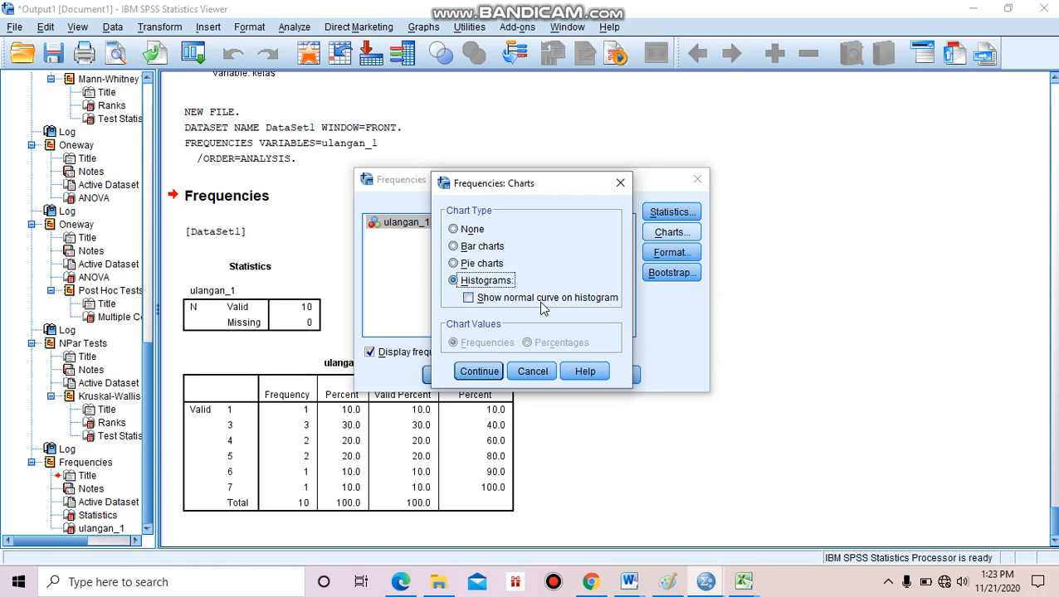
click(469, 299)
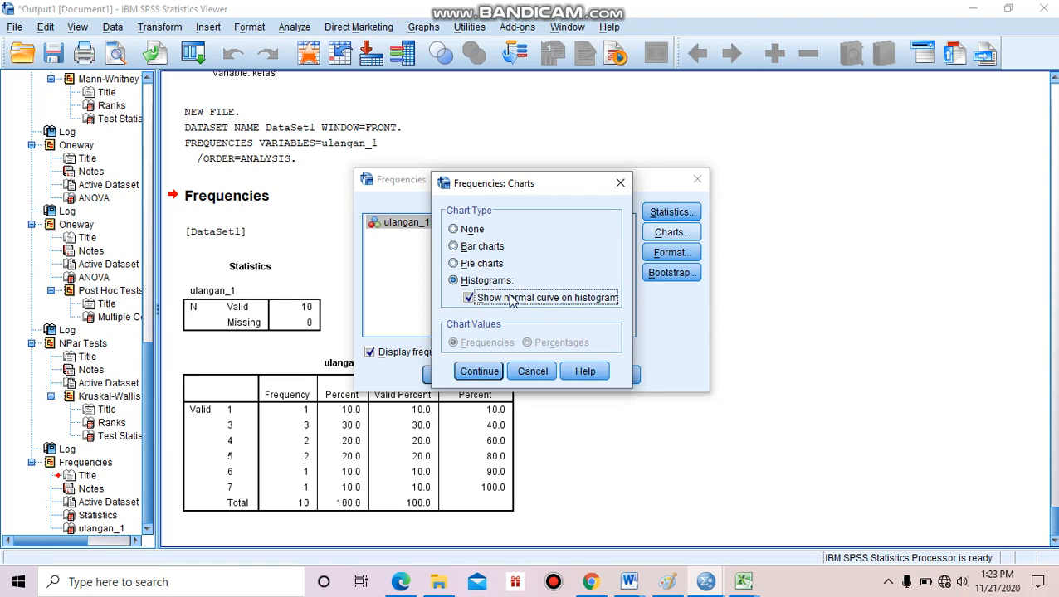
click(481, 372)
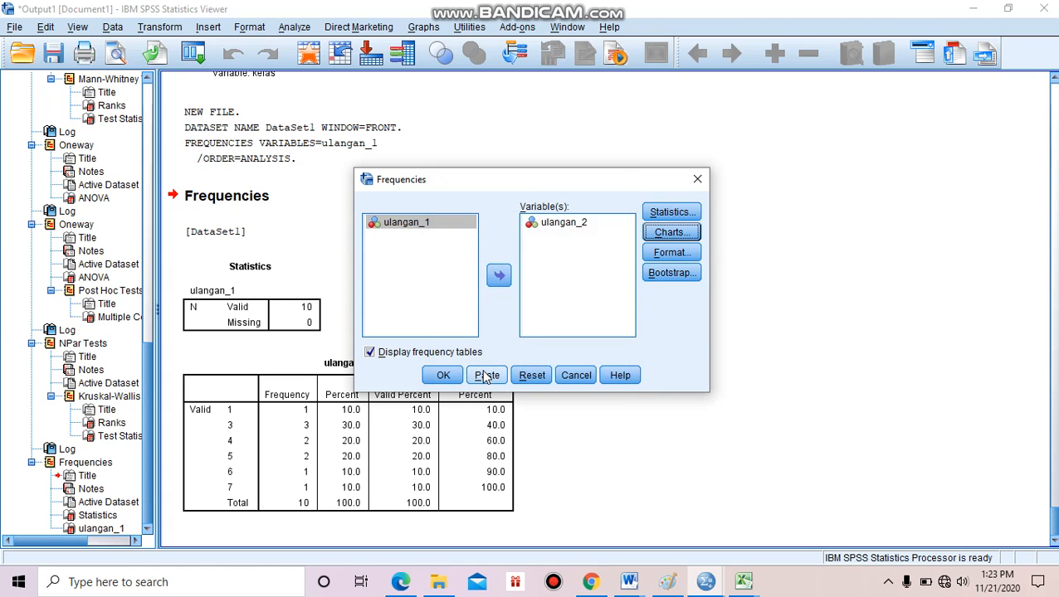
click(440, 375)
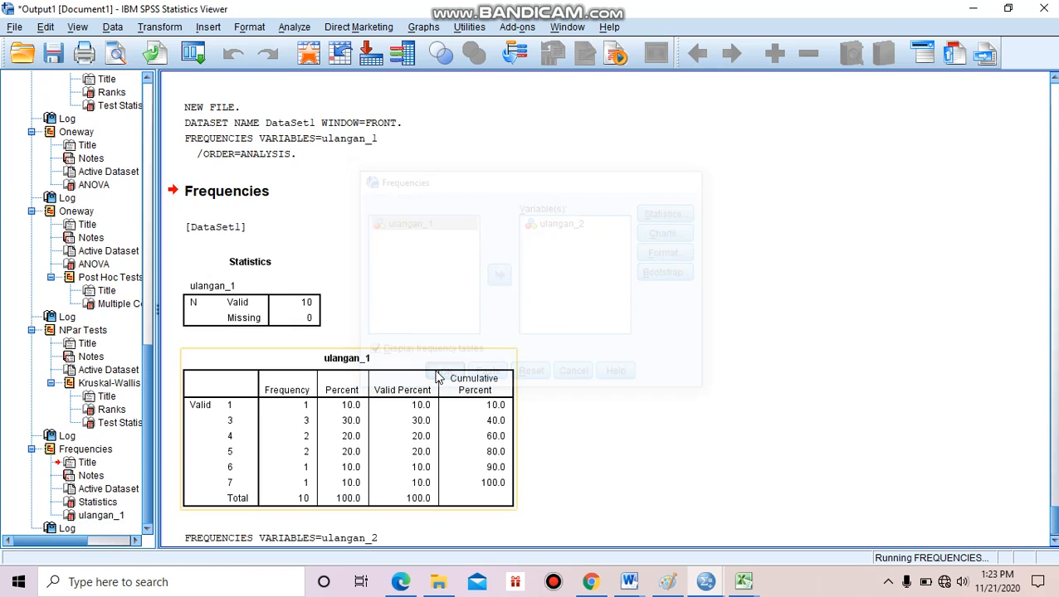